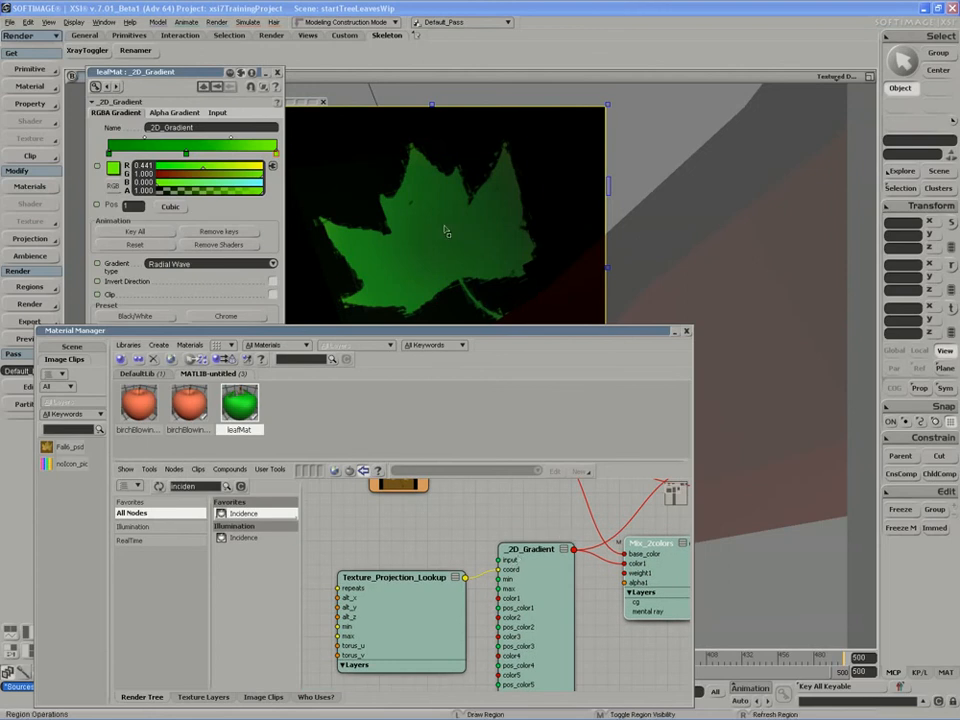
Step: Change the middle colour stop of the leaf's 2D gradient to orange by setting its red value to 1.000
{"action": "left_click", "coordinate": [186, 155]}
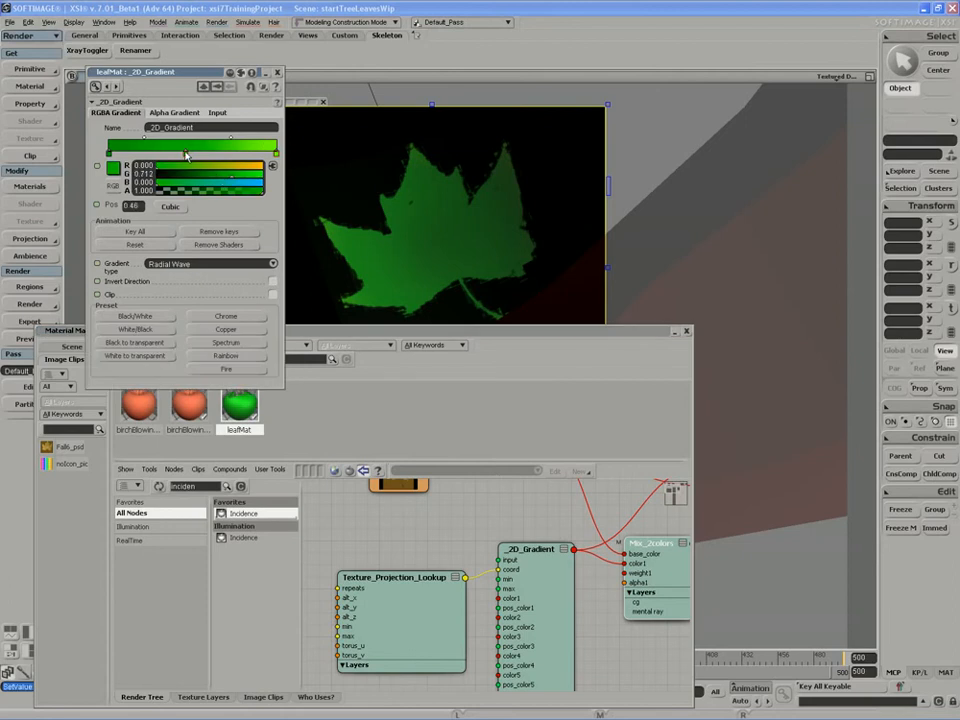
{"action": "left_click_drag", "start_coordinate": [238, 166], "coordinate": [269, 167]}
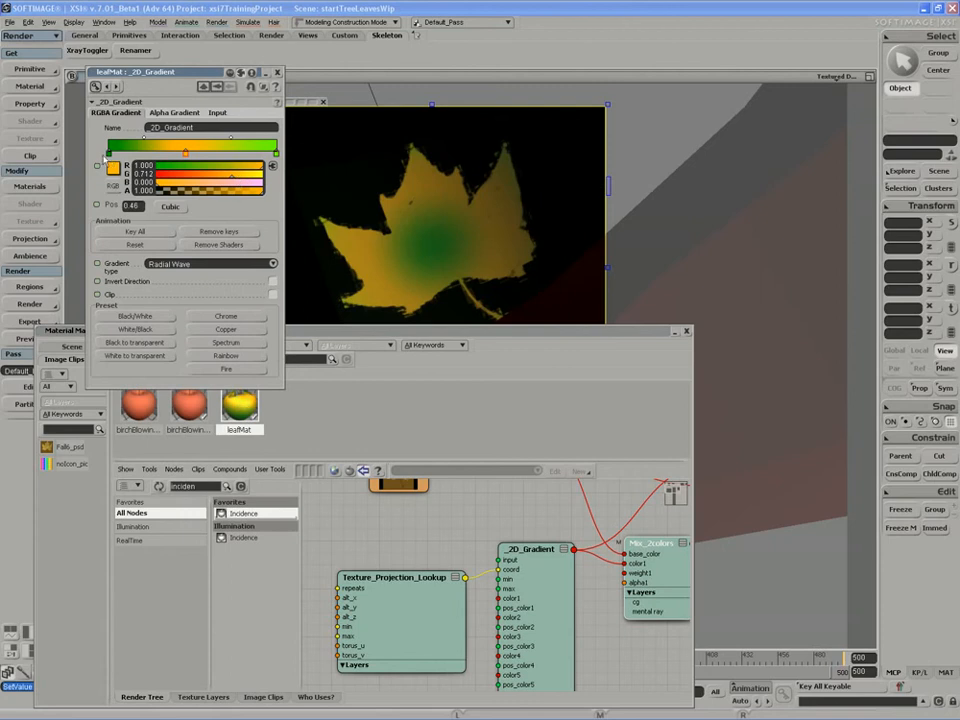
{"action": "left_click", "coordinate": [109, 156]}
{"action": "left_click_drag", "start_coordinate": [236, 166], "coordinate": [271, 167]}
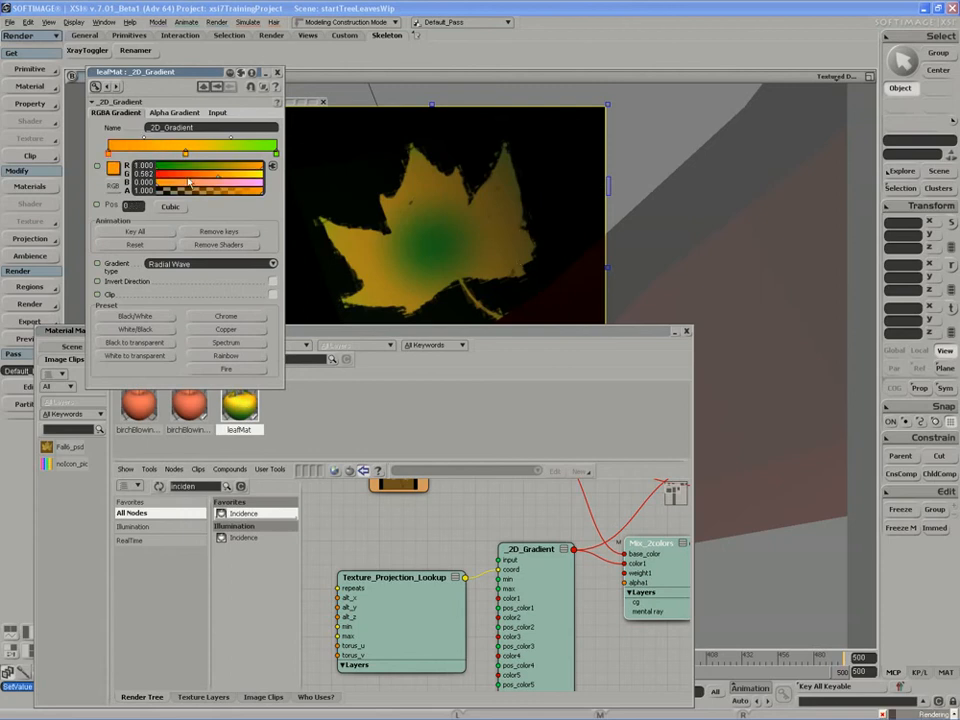
{"action": "left_click_drag", "start_coordinate": [192, 177], "coordinate": [141, 182]}
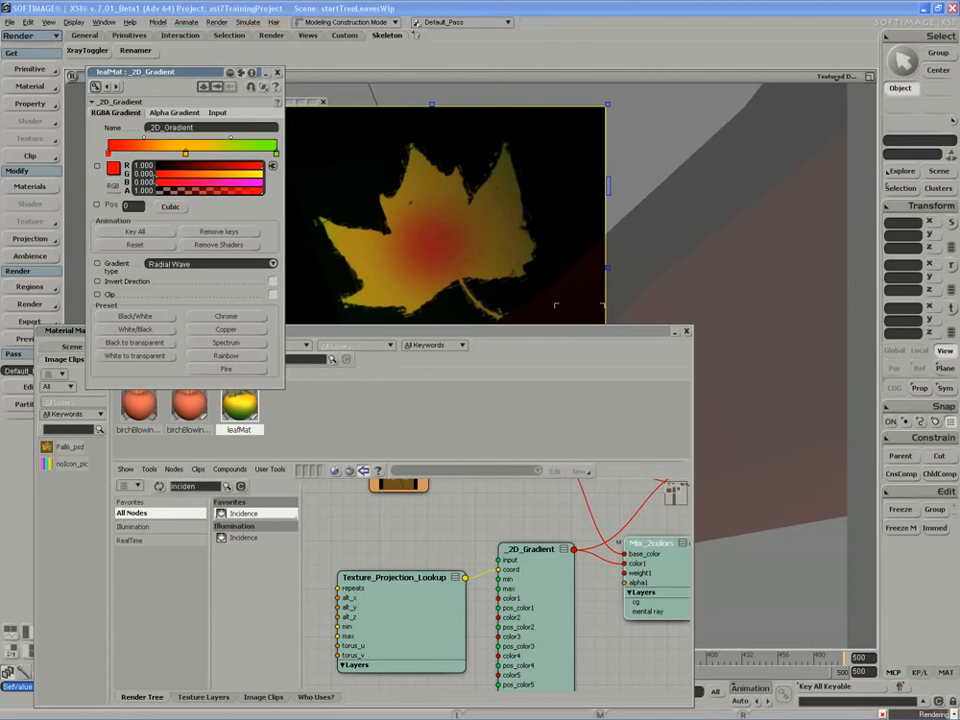
{"action": "key", "text": "q"}
{"action": "key", "text": "ctrl+z"}
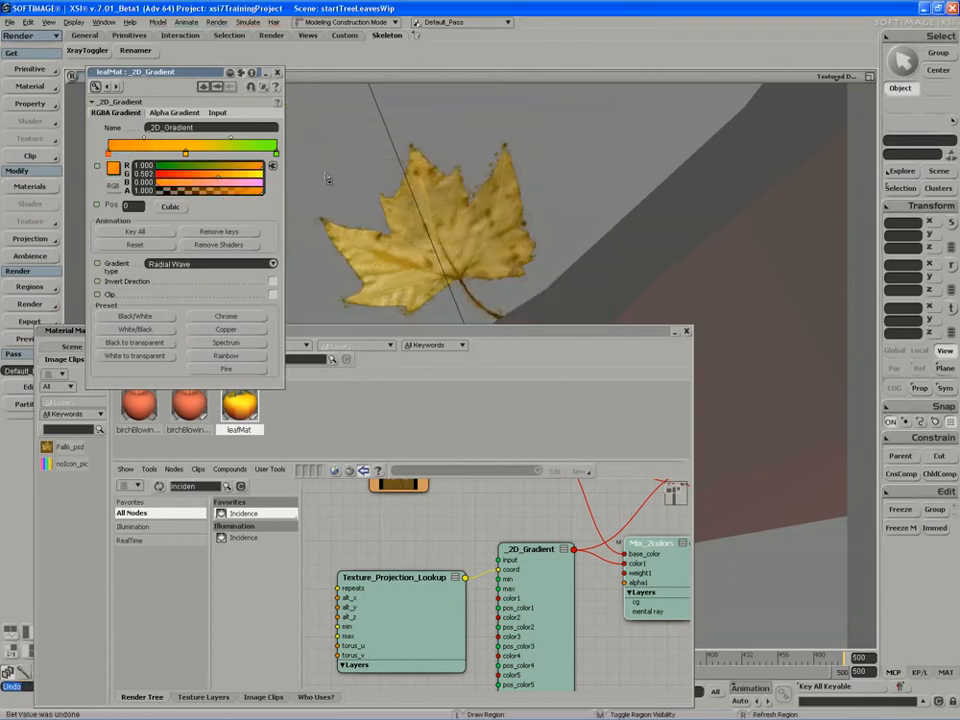
{"action": "key", "text": "ctrl+z"}
Step: Change the gradient's end stop to orange-red with red 1.000 and green 0.271, and redraw the render region around the leaf
{"action": "left_click", "coordinate": [276, 152]}
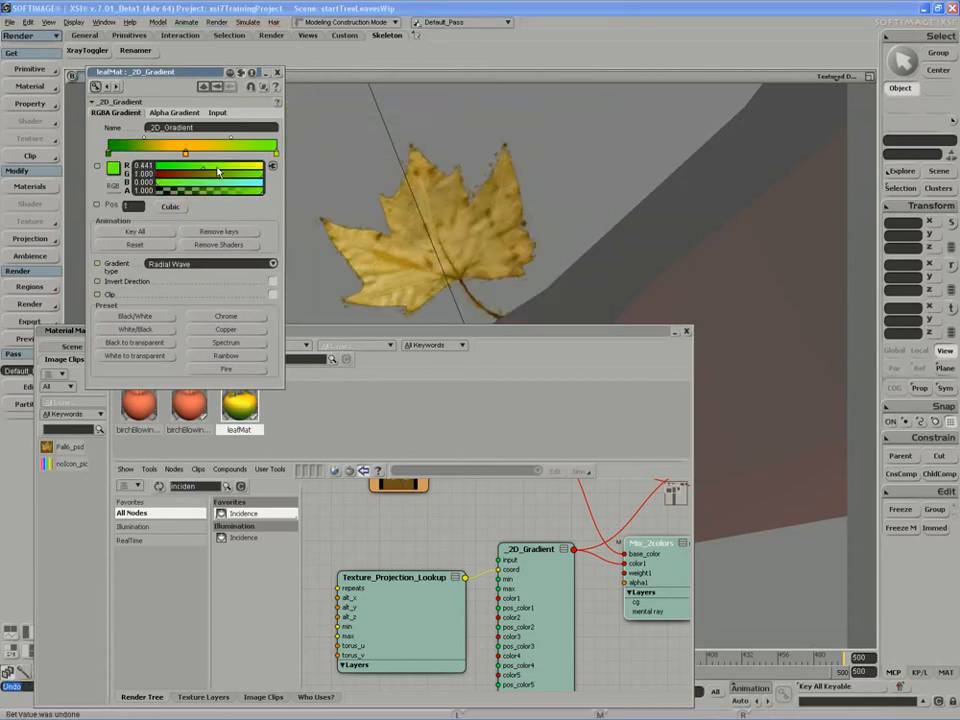
{"action": "mouse_move", "coordinate": [217, 169]}
{"action": "left_mouse_down"}
{"action": "mouse_move", "coordinate": [266, 171]}
{"action": "mouse_move", "coordinate": [184, 176]}
{"action": "left_mouse_up"}
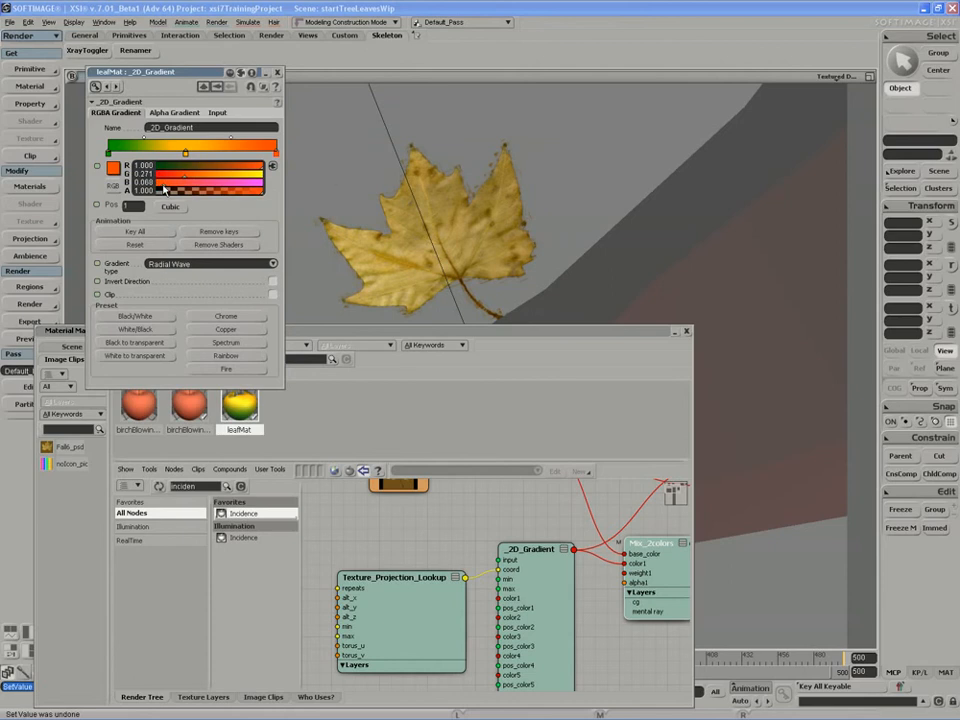
{"action": "key", "text": "q"}
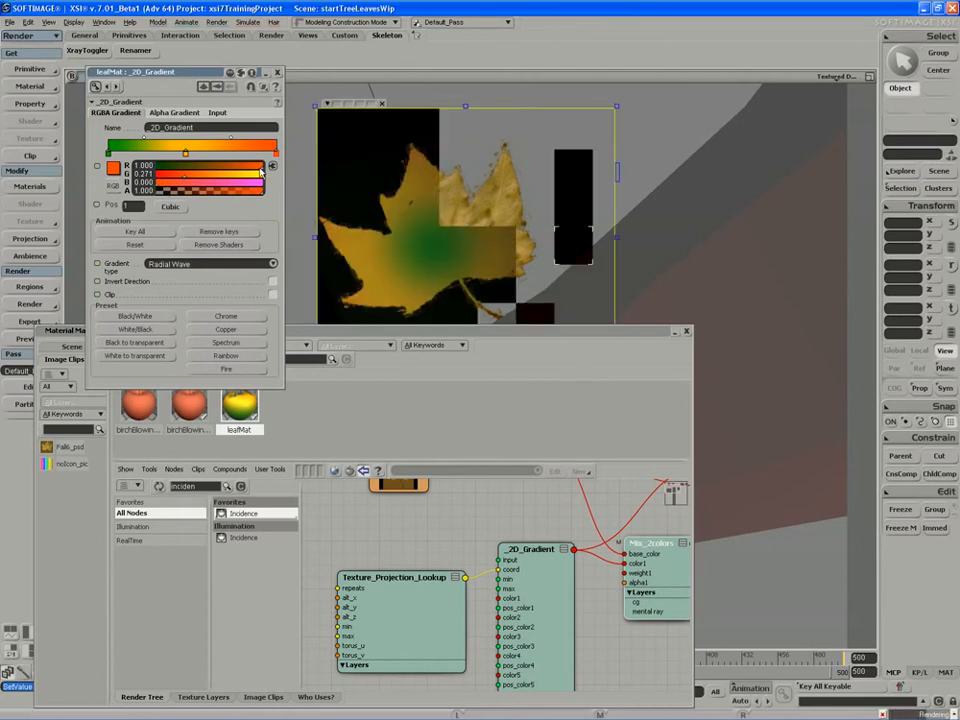
Step: Shift the gradient's middle orange stop to about position 0.4 and the orange-red end stop to about 0.56
{"action": "mouse_move", "coordinate": [185, 154]}
{"action": "left_mouse_down"}
{"action": "mouse_move", "coordinate": [196, 154]}
{"action": "mouse_move", "coordinate": [175, 154]}
{"action": "left_mouse_up"}
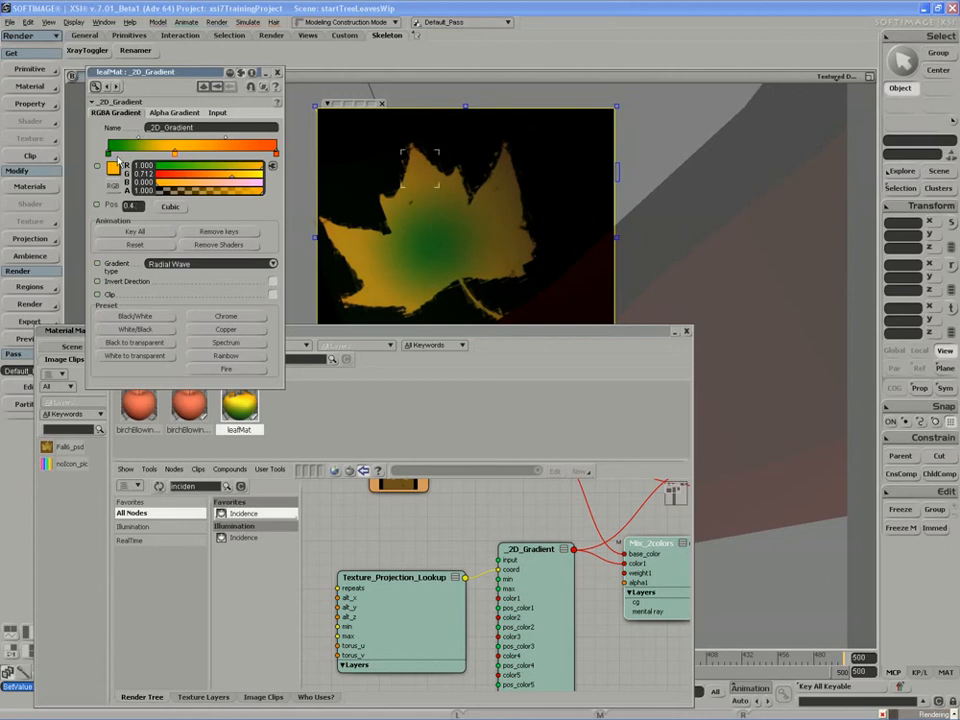
{"action": "left_click", "coordinate": [259, 154]}
{"action": "left_click_drag", "start_coordinate": [259, 156], "coordinate": [224, 157]}
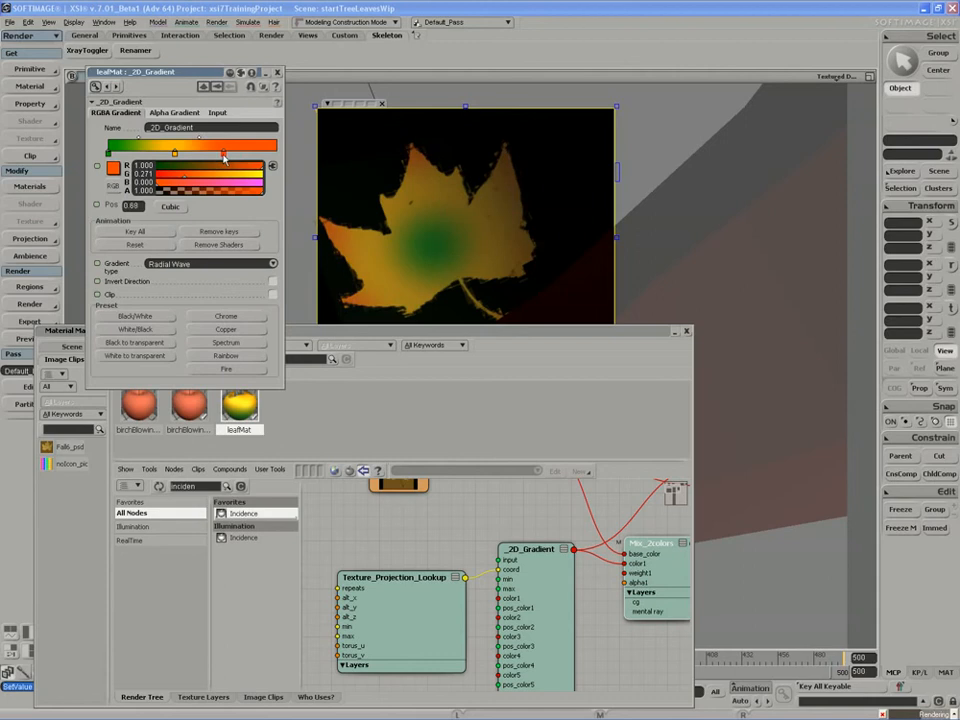
{"action": "left_click_drag", "start_coordinate": [225, 155], "coordinate": [203, 156]}
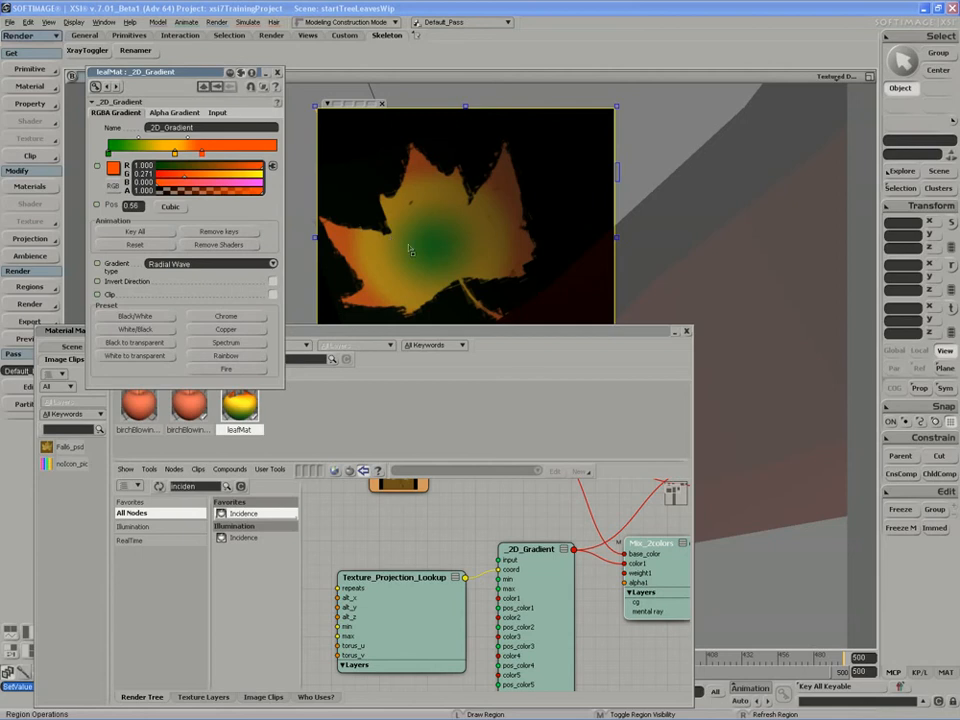
Step: Move the Texture_Projection_Lookup node away from the _2D_Gradient node to make room, and clear the node search filter
{"action": "left_click", "coordinate": [372, 366]}
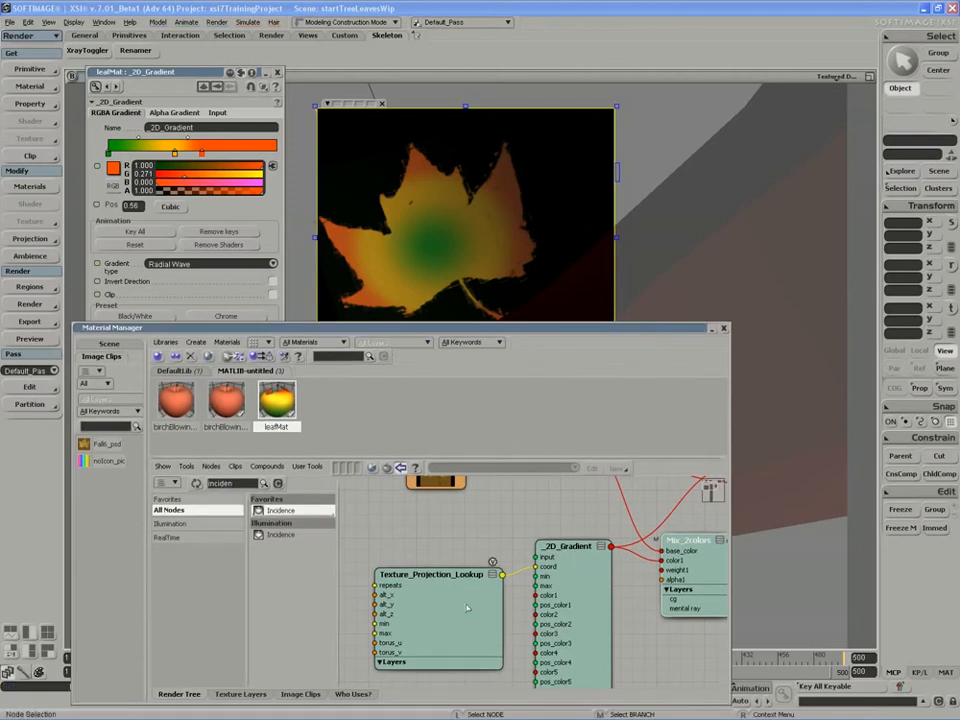
{"action": "left_click_drag", "start_coordinate": [440, 574], "coordinate": [409, 563]}
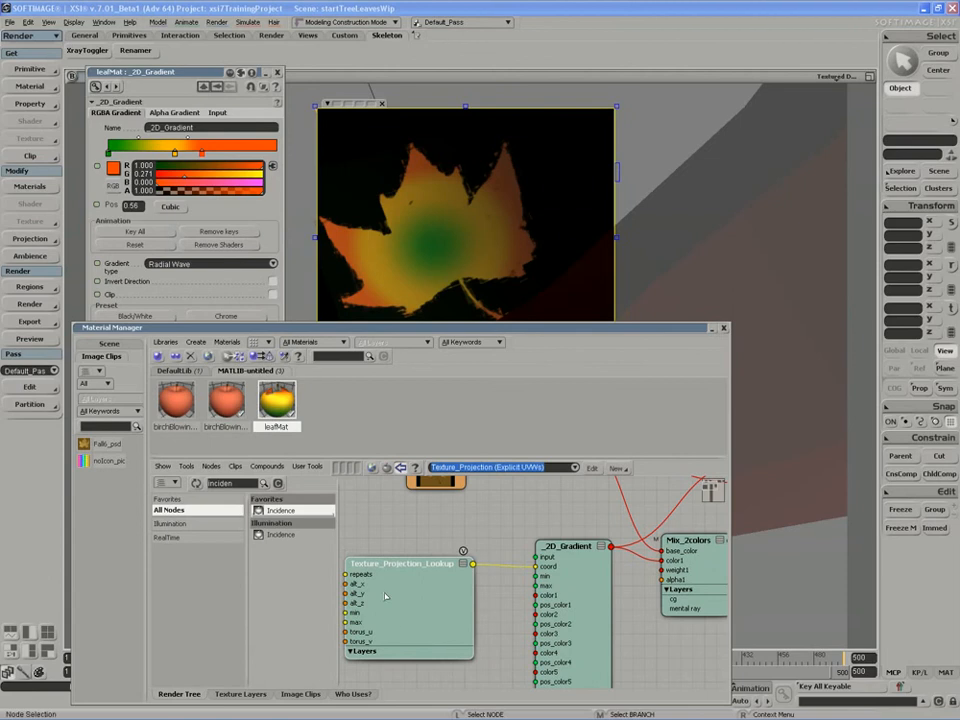
{"action": "left_click", "coordinate": [277, 484]}
{"action": "key", "text": "s"}
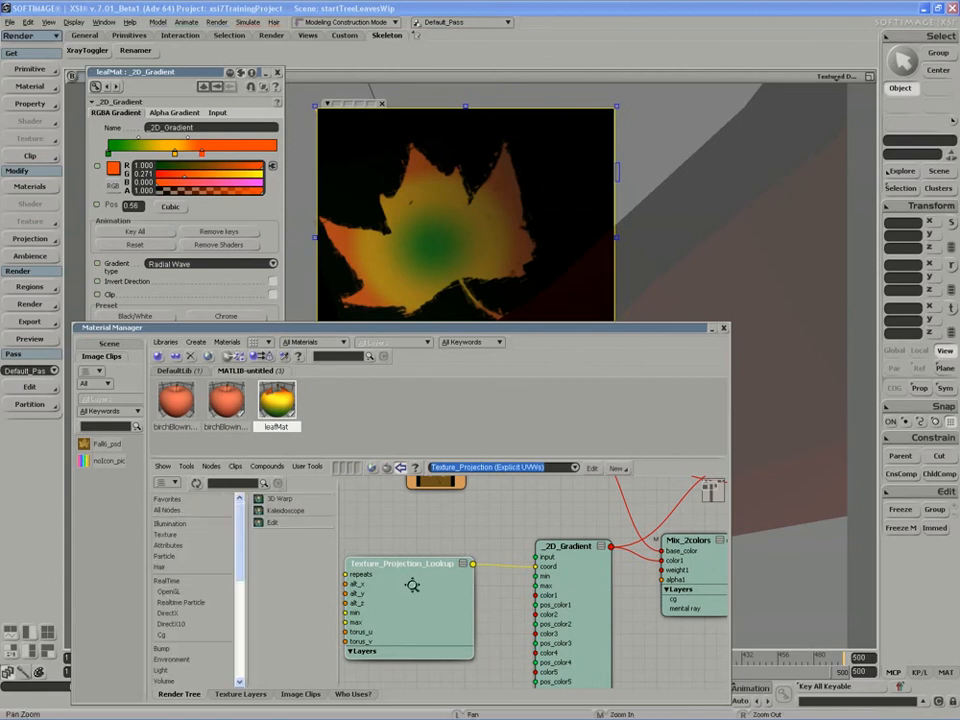
{"action": "left_click_drag", "start_coordinate": [426, 575], "coordinate": [439, 561]}
{"action": "scroll", "coordinate": [239, 540], "scroll_direction": "down", "scroll_amount": 1}
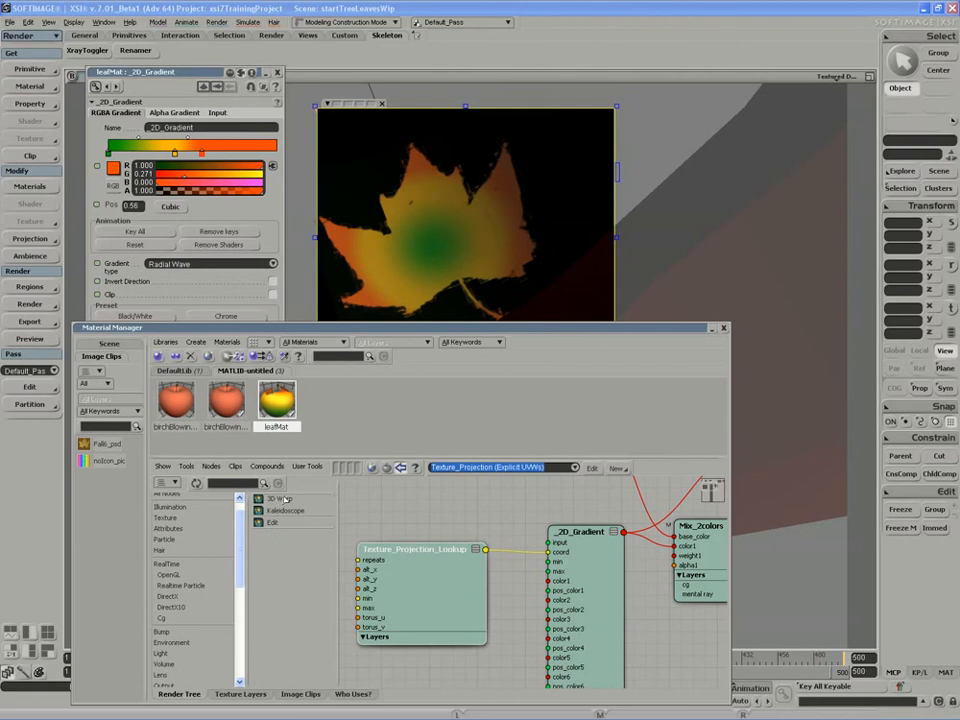
Step: Add a 3D Warp node between Texture_Projection_Lookup and _2D_Gradient, and an Incidence node below them in the render tree
{"action": "left_click_drag", "start_coordinate": [283, 497], "coordinate": [435, 513]}
{"action": "left_click", "coordinate": [466, 508]}
{"action": "left_click_drag", "start_coordinate": [418, 586], "coordinate": [373, 603]}
{"action": "key", "text": "z"}
{"action": "left_click_drag", "start_coordinate": [502, 573], "coordinate": [573, 573]}
{"action": "left_click_drag", "start_coordinate": [545, 523], "coordinate": [568, 560]}
{"action": "key", "text": "z"}
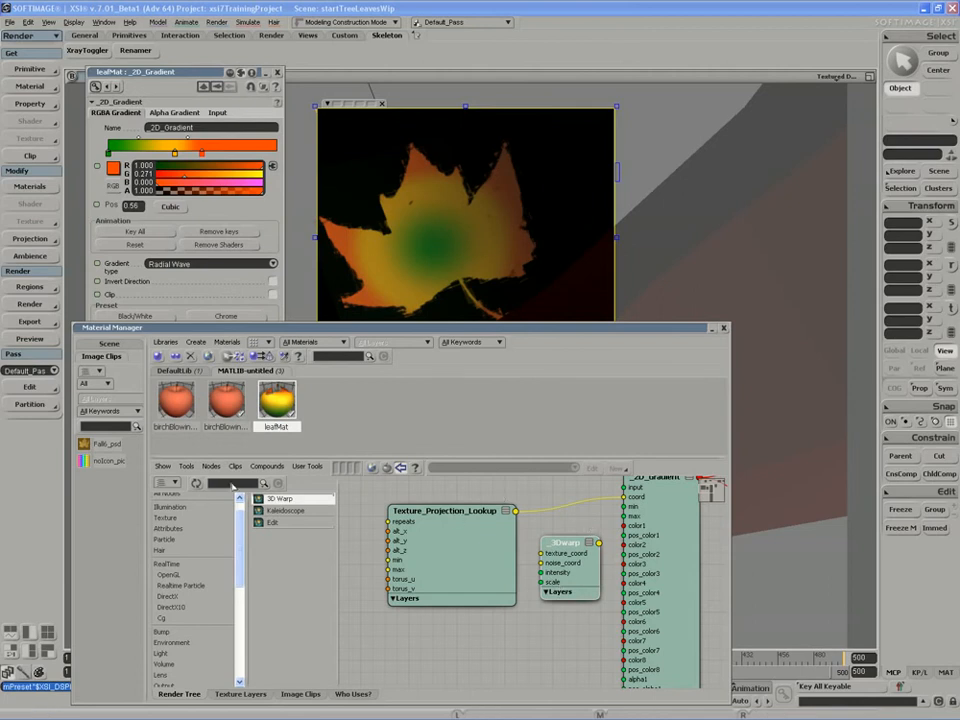
{"action": "type", "text": "incidenc"}
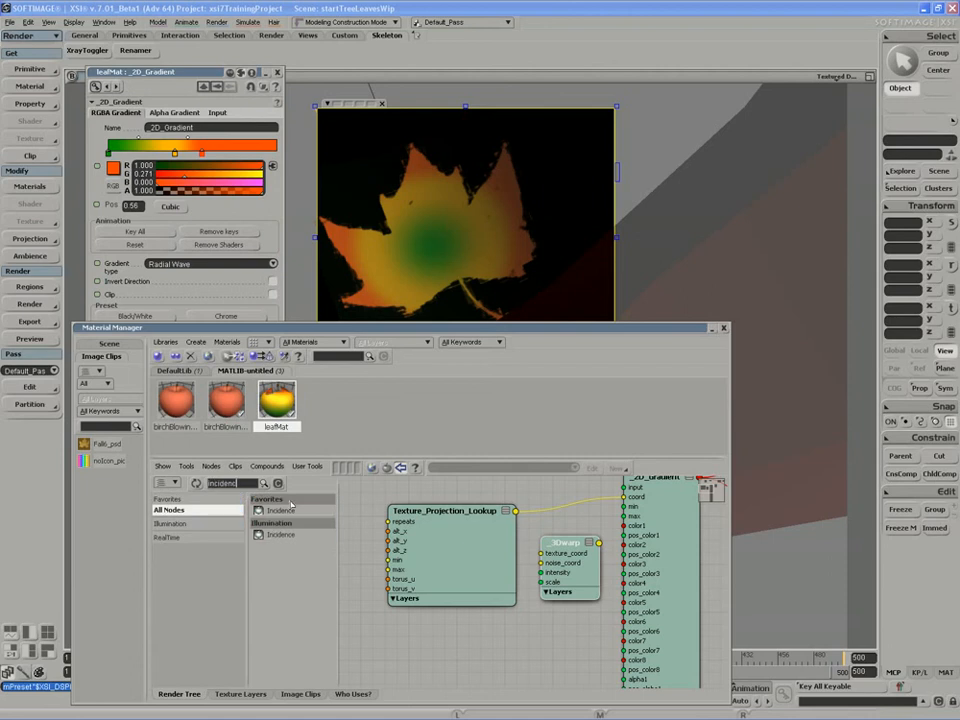
{"action": "left_click_drag", "start_coordinate": [289, 513], "coordinate": [492, 643]}
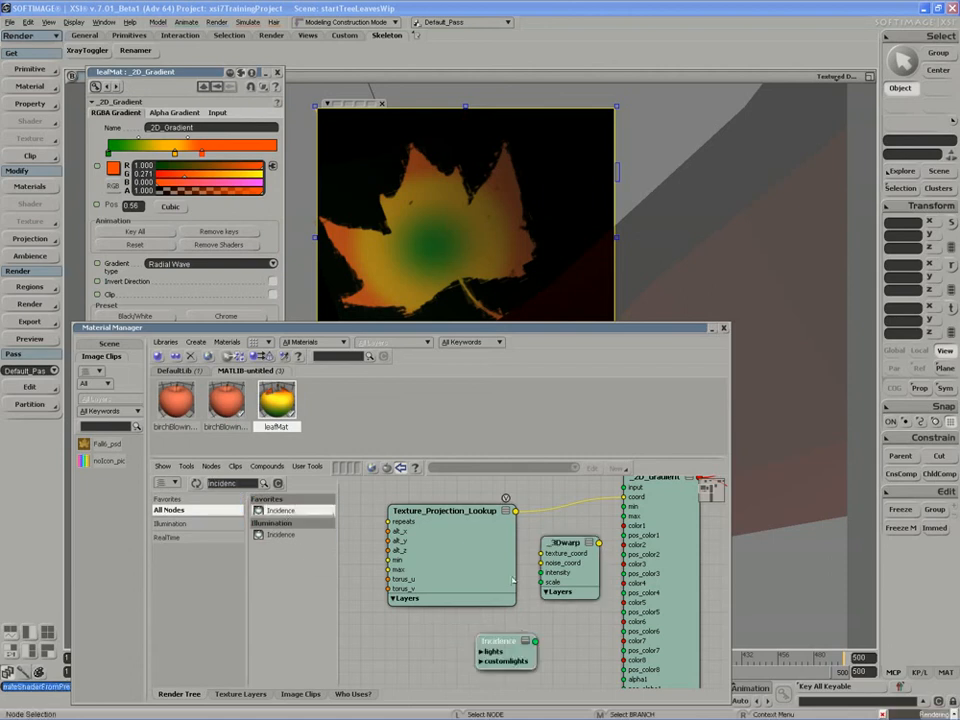
Step: Connect Texture_Projection_Lookup to the _3Dwarp node's texture_coord input, and the _3Dwarp output to the _2D_Gradient coord input
{"action": "left_click_drag", "start_coordinate": [502, 563], "coordinate": [491, 566]}
{"action": "mouse_move", "coordinate": [562, 543]}
{"action": "left_mouse_down"}
{"action": "mouse_move", "coordinate": [555, 527]}
{"action": "mouse_move", "coordinate": [510, 518]}
{"action": "mouse_move", "coordinate": [546, 541]}
{"action": "left_mouse_up"}
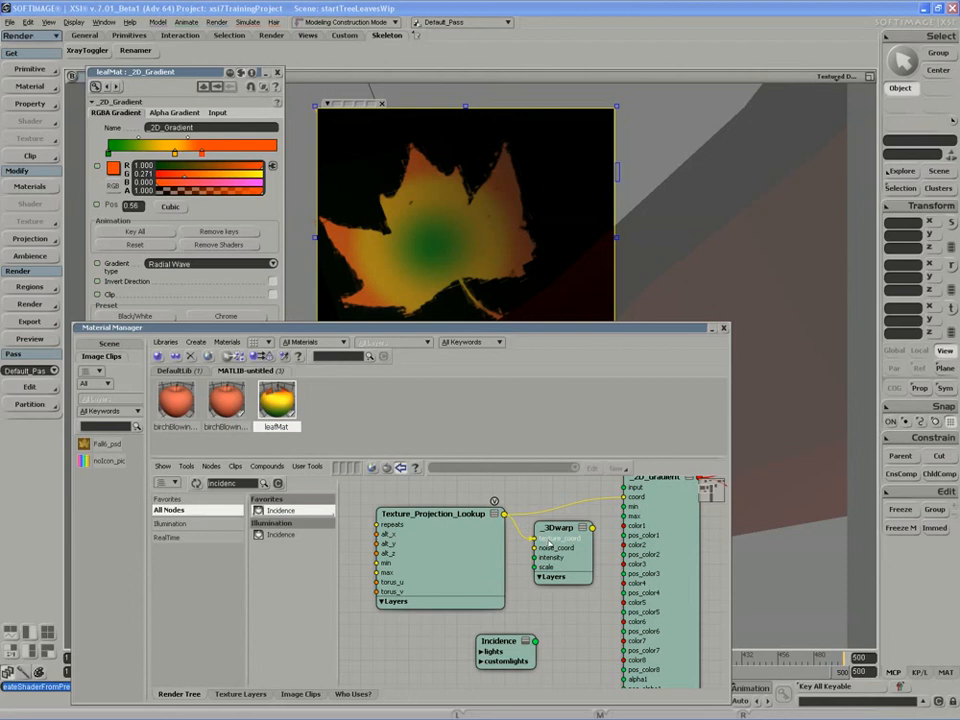
{"action": "mouse_move", "coordinate": [420, 529]}
{"action": "left_mouse_down"}
{"action": "mouse_move", "coordinate": [403, 527]}
{"action": "mouse_move", "coordinate": [412, 527]}
{"action": "left_mouse_up"}
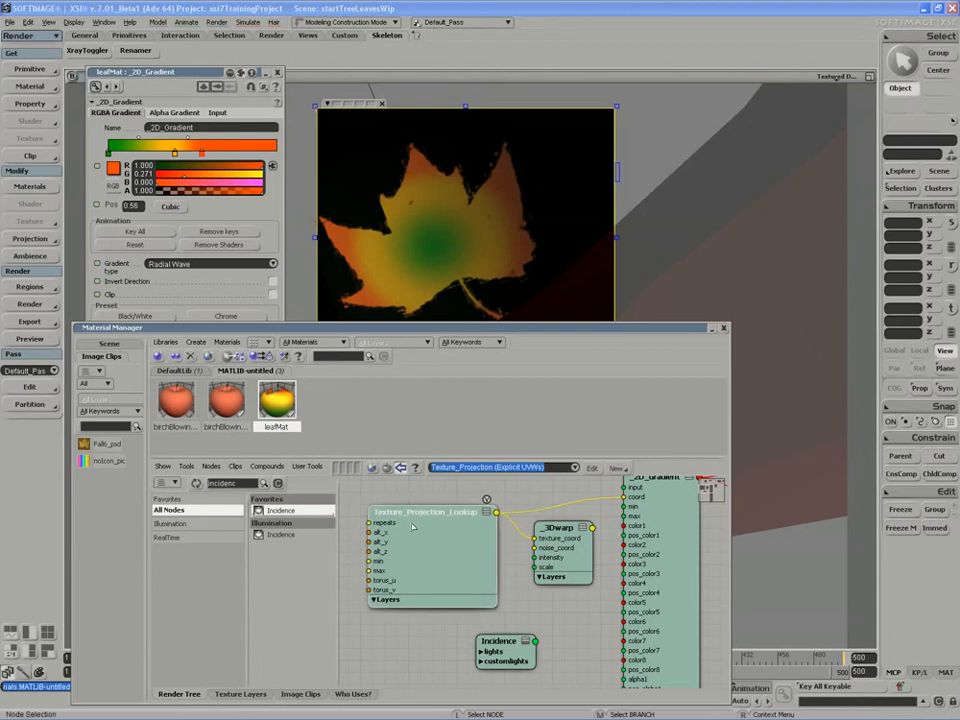
{"action": "left_click_drag", "start_coordinate": [592, 534], "coordinate": [626, 497]}
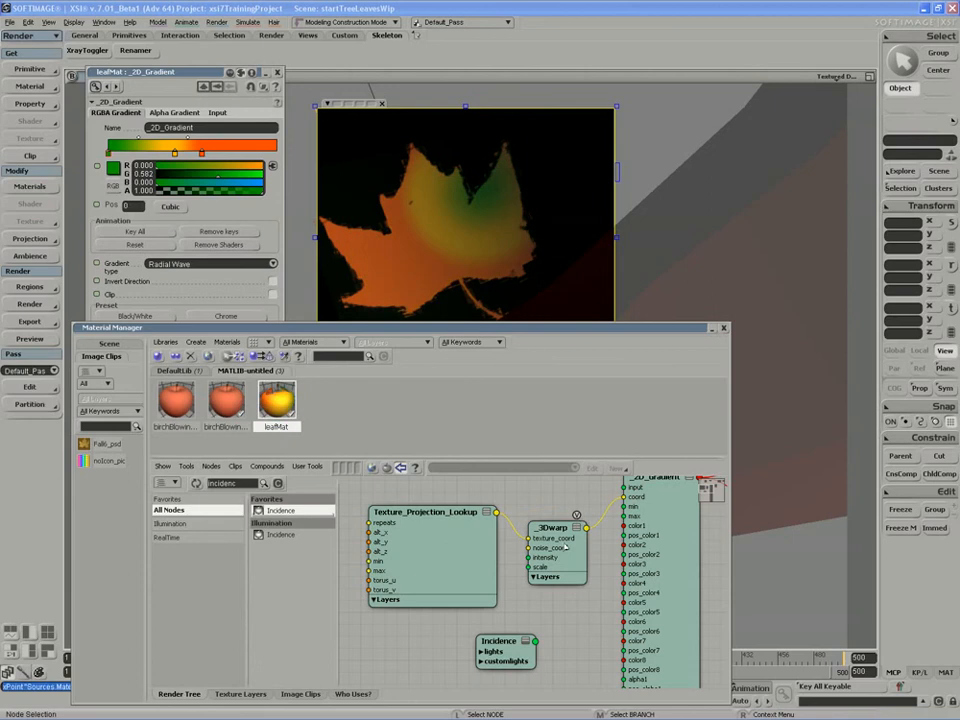
{"action": "left_click_drag", "start_coordinate": [547, 559], "coordinate": [552, 554]}
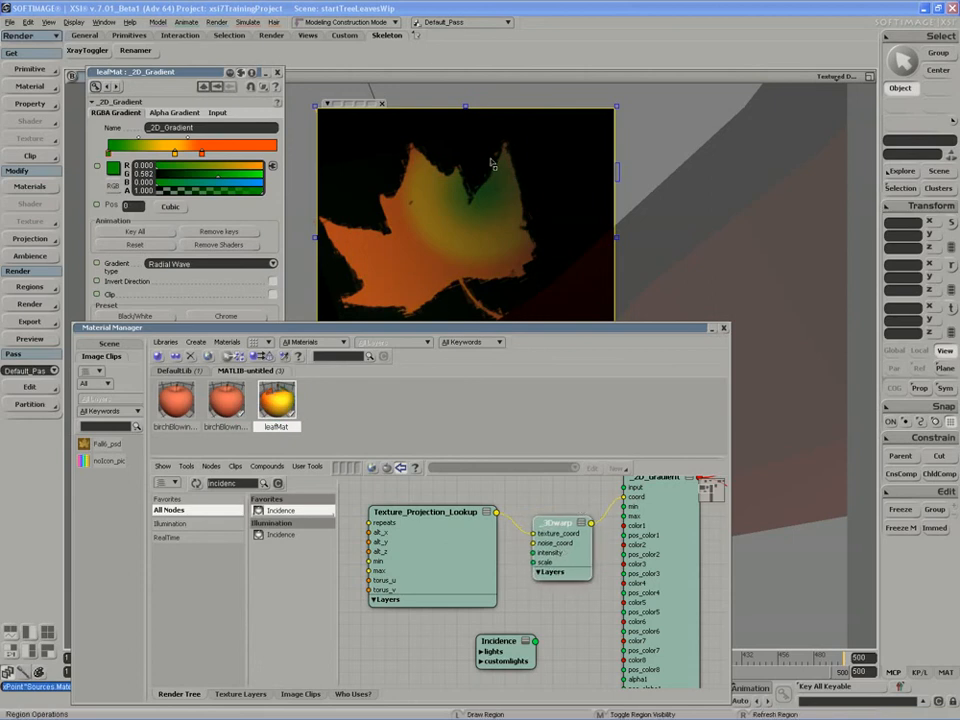
Step: Rearrange the projection and Incidence nodes, and connect the Incidence output to the _3Dwarp node's scale input
{"action": "left_click_drag", "start_coordinate": [445, 568], "coordinate": [441, 566]}
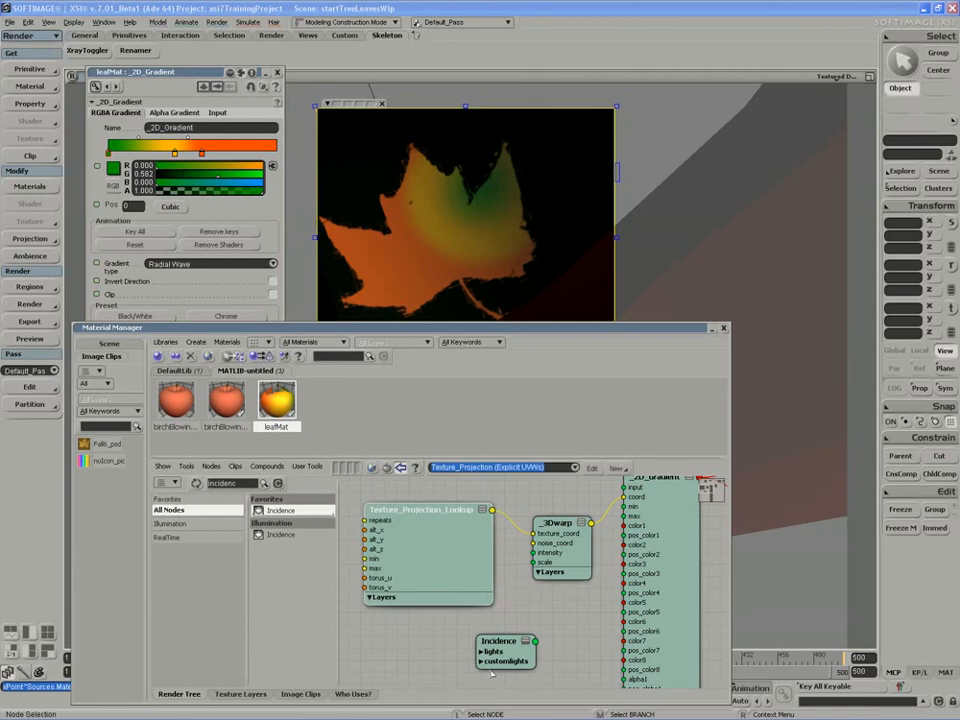
{"action": "mouse_move", "coordinate": [507, 660]}
{"action": "left_mouse_down"}
{"action": "mouse_move", "coordinate": [483, 664]}
{"action": "mouse_move", "coordinate": [513, 648]}
{"action": "left_mouse_up"}
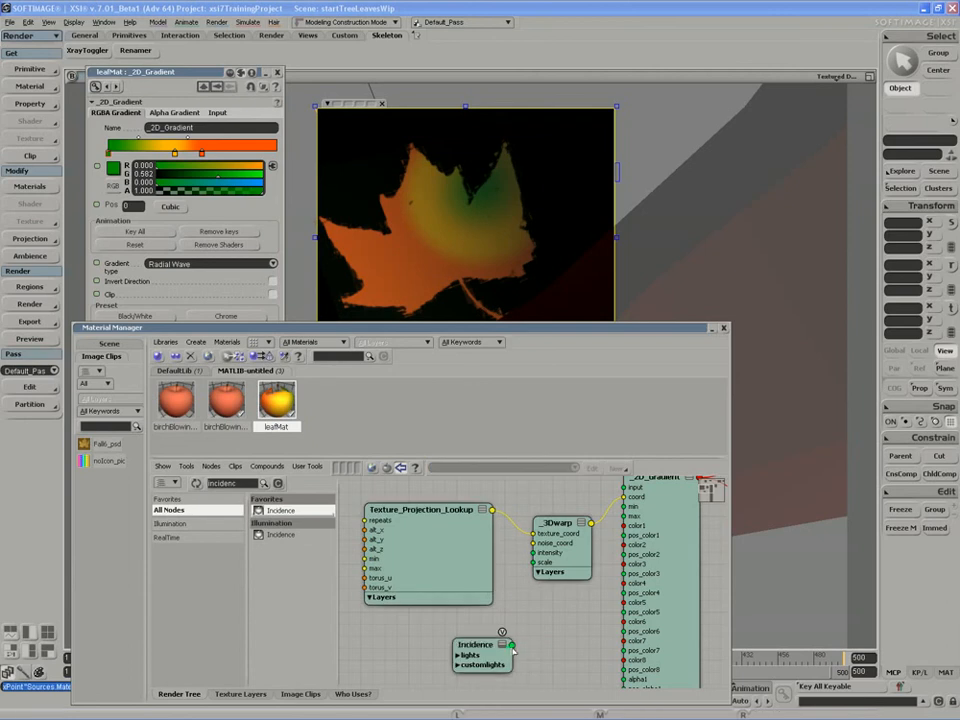
{"action": "left_click_drag", "start_coordinate": [540, 564], "coordinate": [535, 563]}
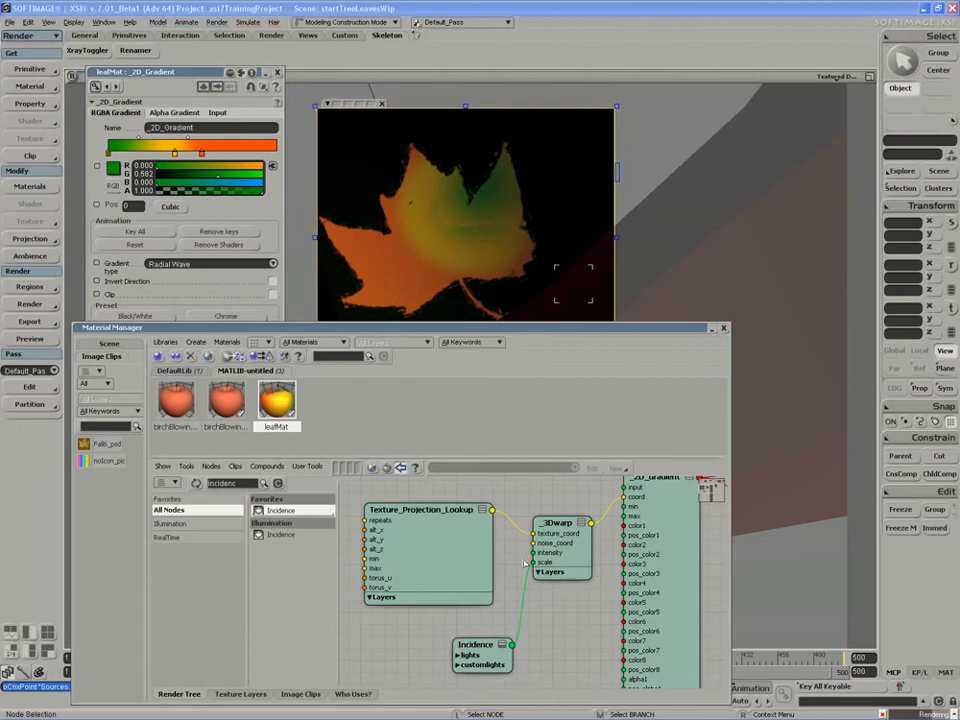
Step: Set the Incidence node's bias to 0.08 and gain to 0.8, and close its properties
{"action": "double_click", "coordinate": [480, 656]}
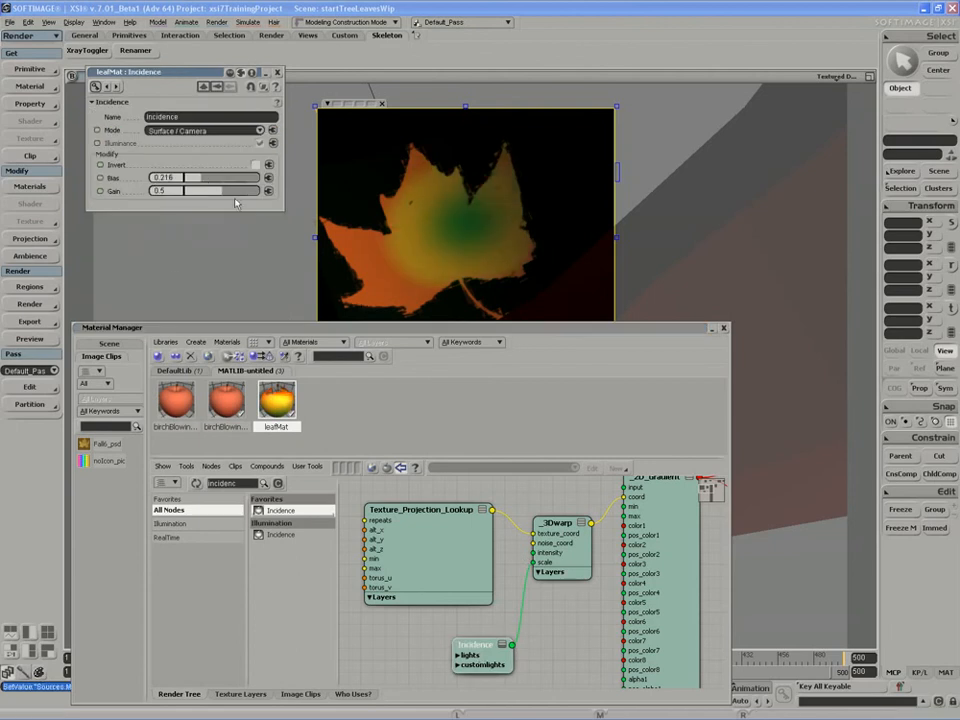
{"action": "left_click_drag", "start_coordinate": [214, 190], "coordinate": [241, 191]}
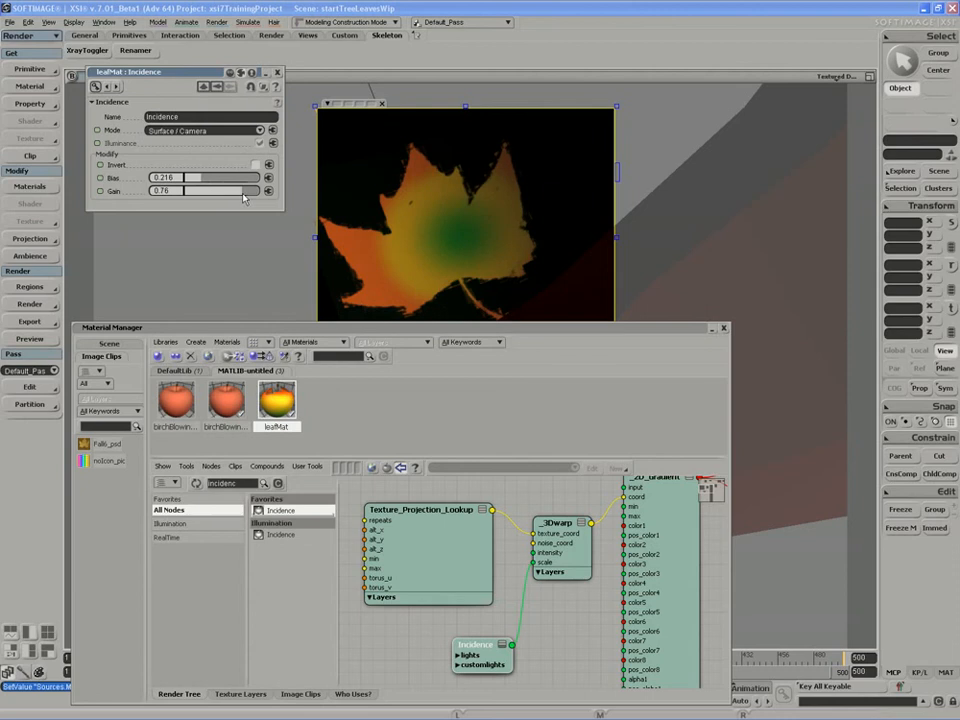
{"action": "left_click_drag", "start_coordinate": [243, 193], "coordinate": [194, 178]}
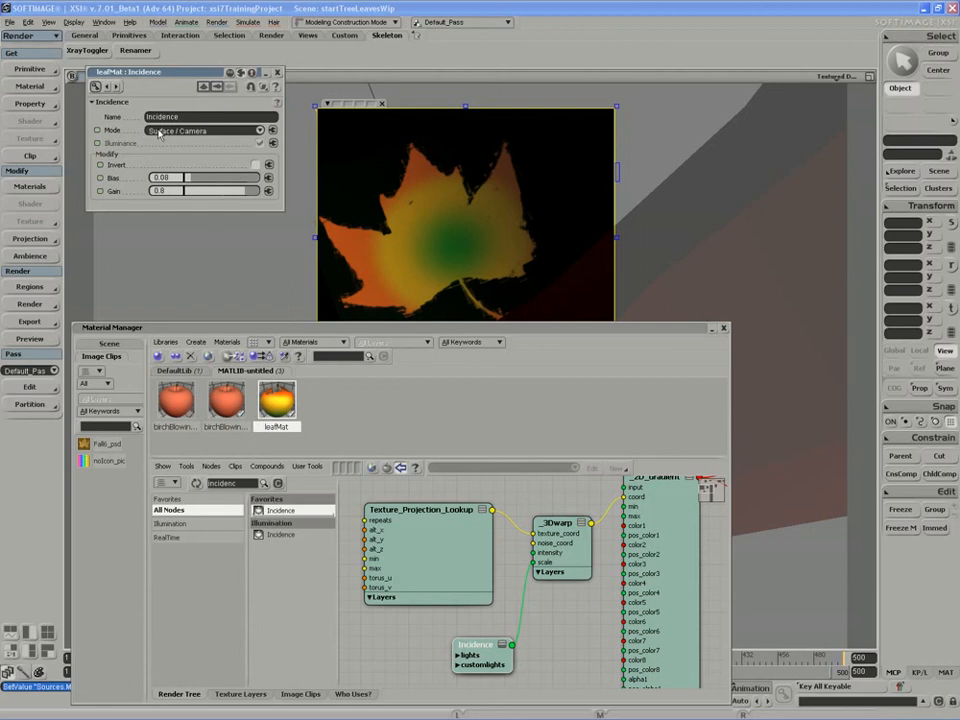
{"action": "left_click", "coordinate": [277, 74]}
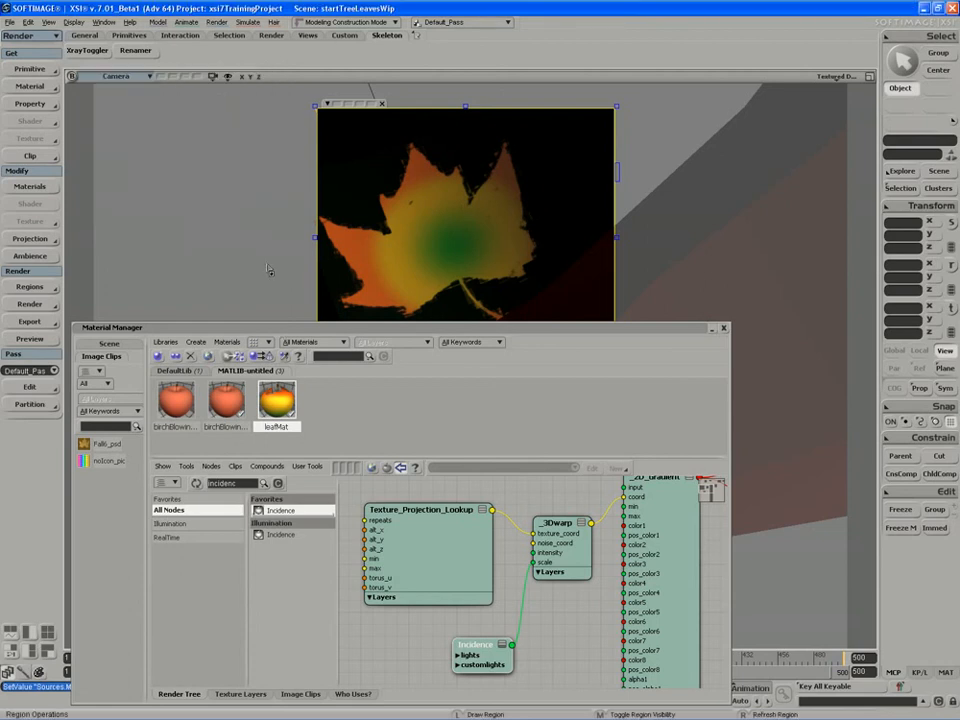
Step: Collapse the Material Manager and examine how the leaf's gradient renders at different frames of the animation
{"action": "double_click", "coordinate": [243, 328]}
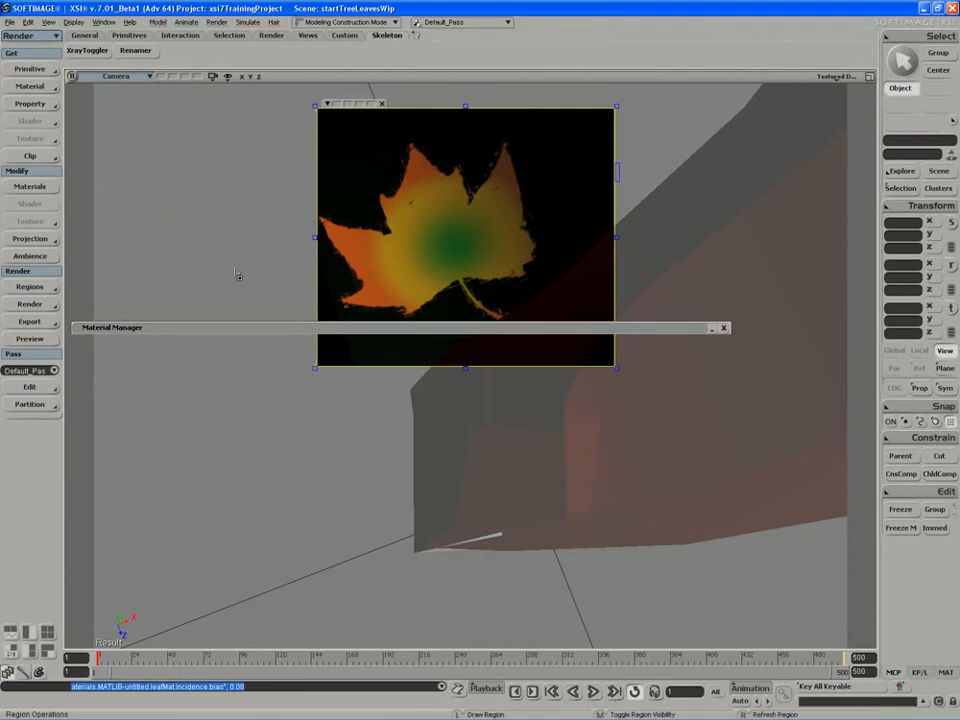
{"action": "key", "text": "q"}
{"action": "left_click_drag", "start_coordinate": [177, 657], "coordinate": [604, 655]}
{"action": "key", "text": "q"}
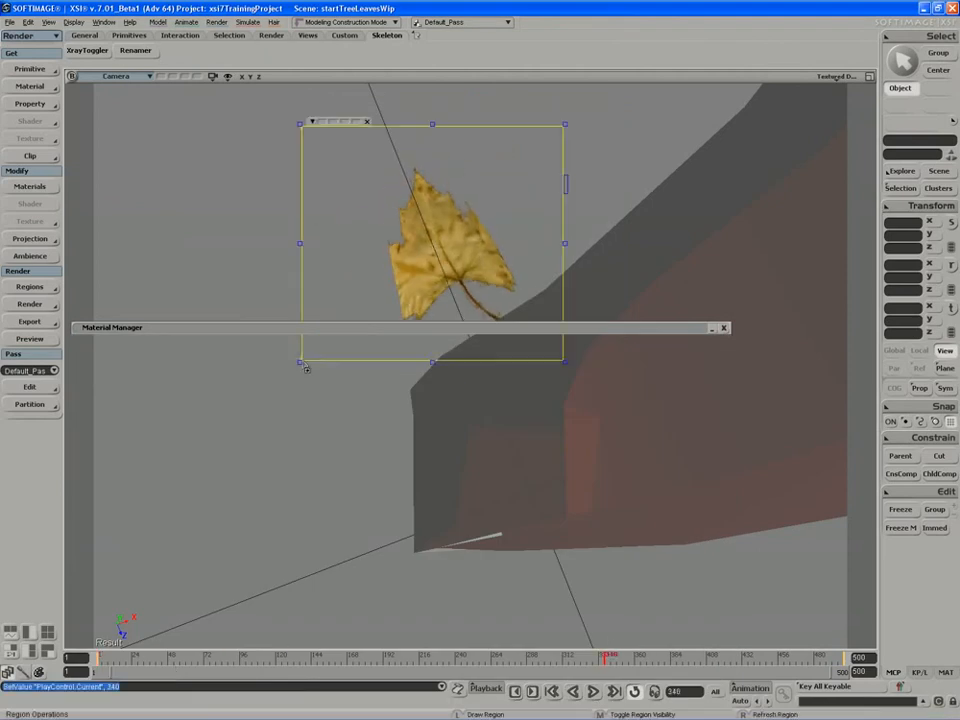
{"action": "left_click", "coordinate": [461, 655]}
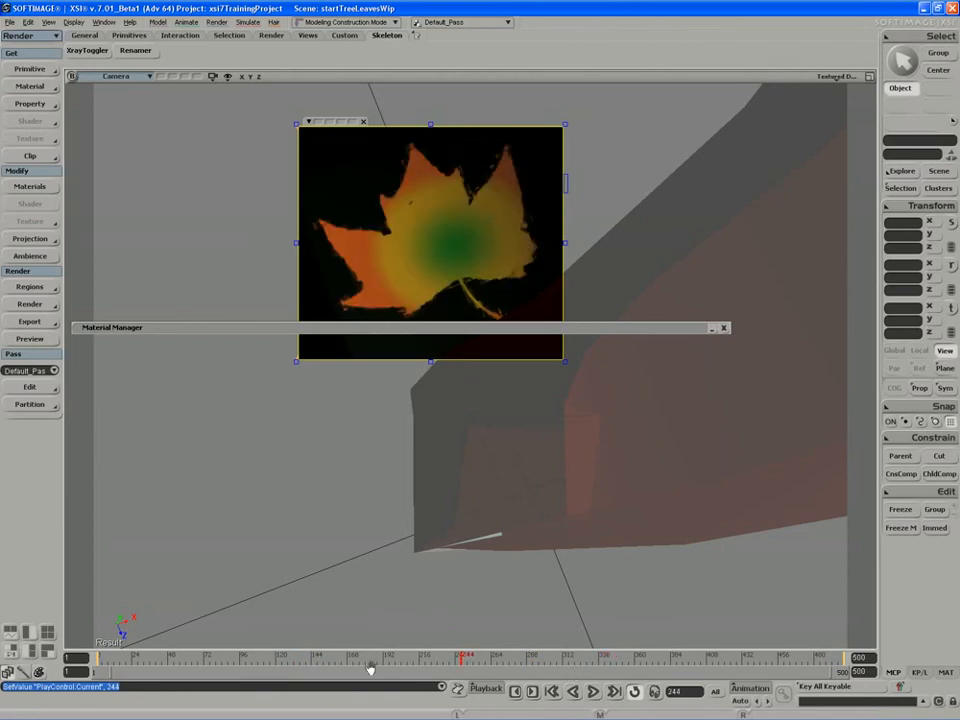
{"action": "left_click", "coordinate": [317, 664]}
{"action": "left_click", "coordinate": [243, 655]}
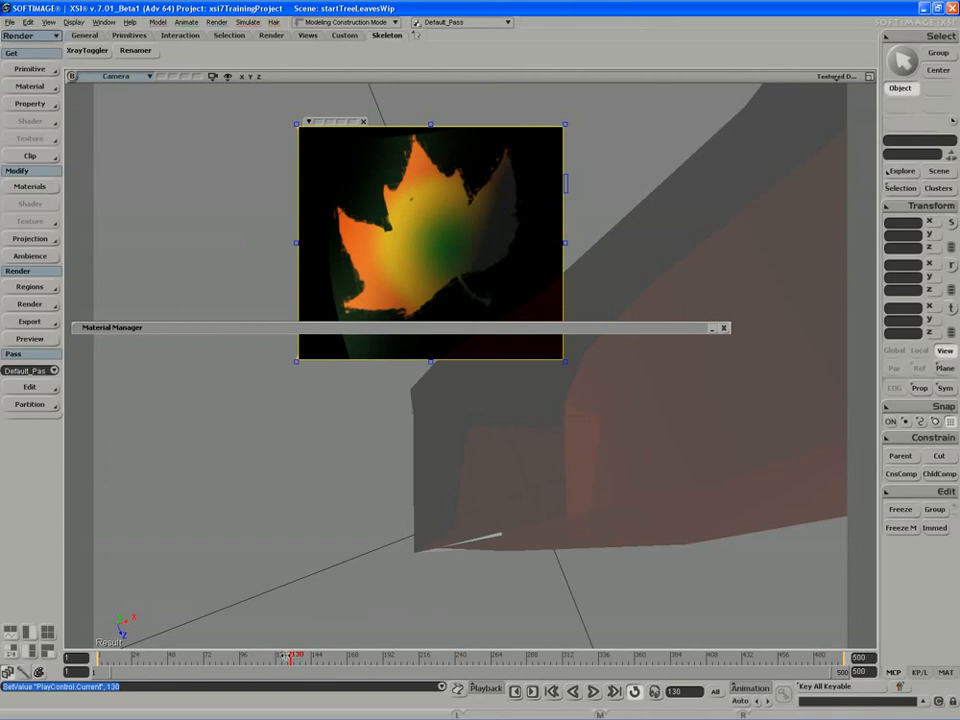
{"action": "left_click_drag", "start_coordinate": [243, 657], "coordinate": [317, 660]}
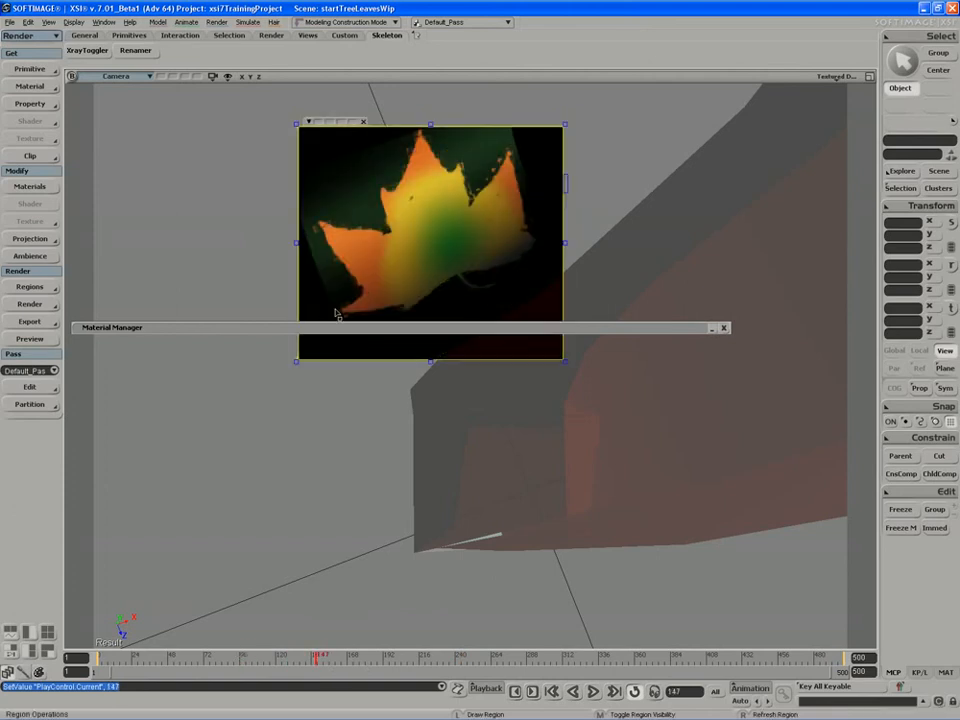
{"action": "left_click", "coordinate": [139, 657]}
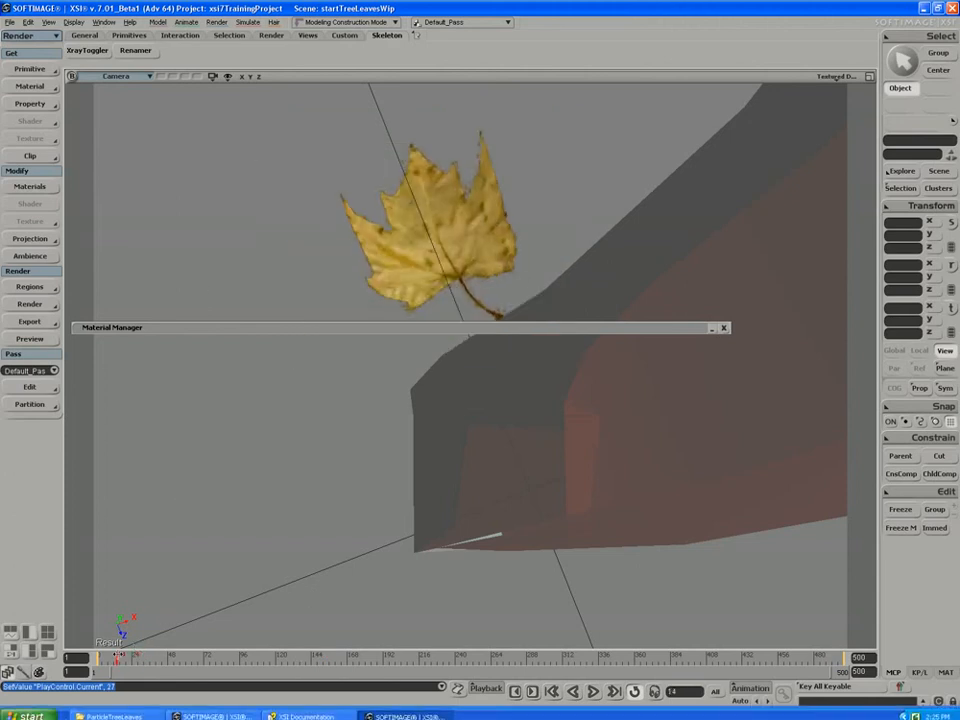
Step: Restore the Material Manager, show leafMat's render tree around the _3Dwarp node, and turn on the render region over the leaf
{"action": "double_click", "coordinate": [251, 327]}
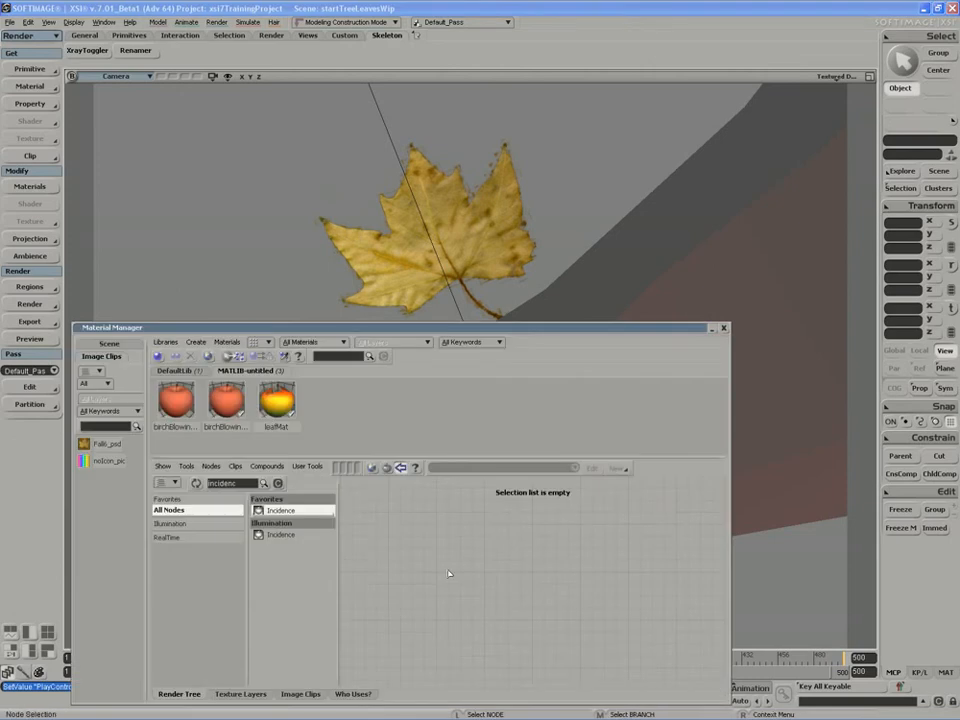
{"action": "left_click", "coordinate": [275, 401]}
{"action": "scroll", "coordinate": [556, 580], "scroll_direction": "up", "scroll_amount": 5}
{"action": "left_click_drag", "start_coordinate": [568, 561], "coordinate": [628, 624]}
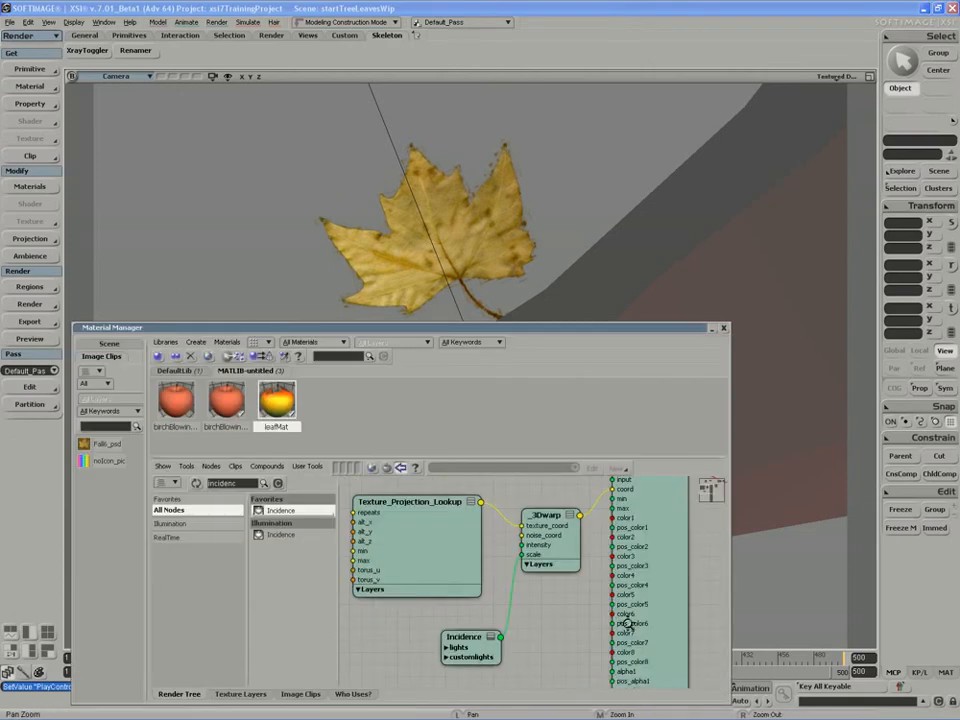
{"action": "key", "text": "q"}
{"action": "middle_click", "coordinate": [449, 238]}
{"action": "left_click_drag", "start_coordinate": [388, 287], "coordinate": [275, 392]}
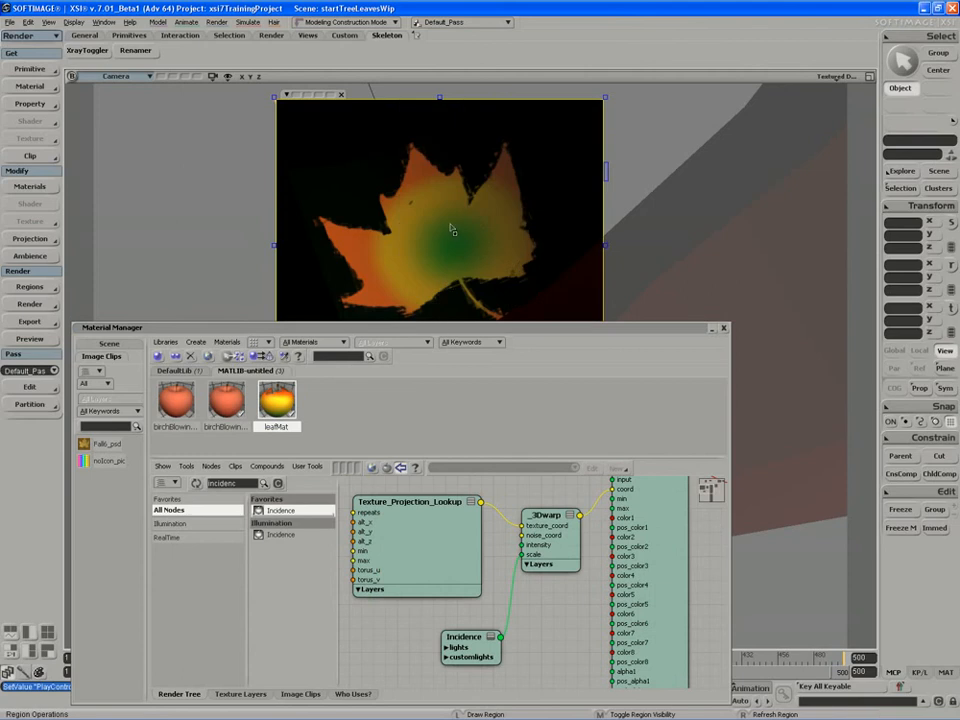
Step: Add a Kaleidoscope node from the Texture Space Controllers to the leafMat render tree near the Incidence node, and open its properties
{"action": "left_click_drag", "start_coordinate": [539, 566], "coordinate": [550, 567]}
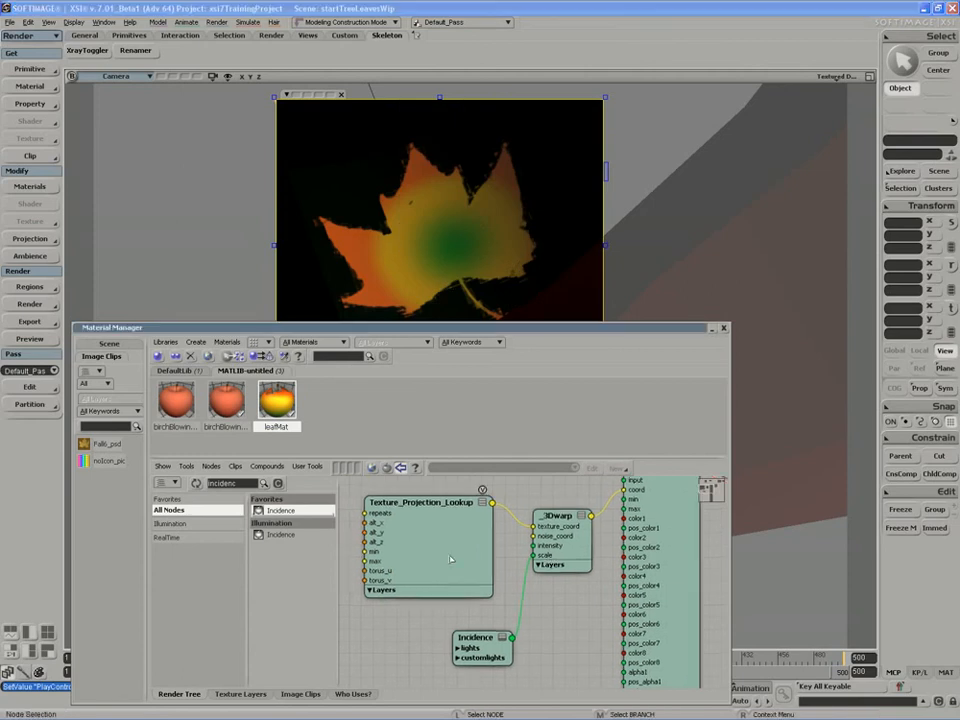
{"action": "left_click_drag", "start_coordinate": [441, 558], "coordinate": [410, 555]}
{"action": "left_click", "coordinate": [278, 484]}
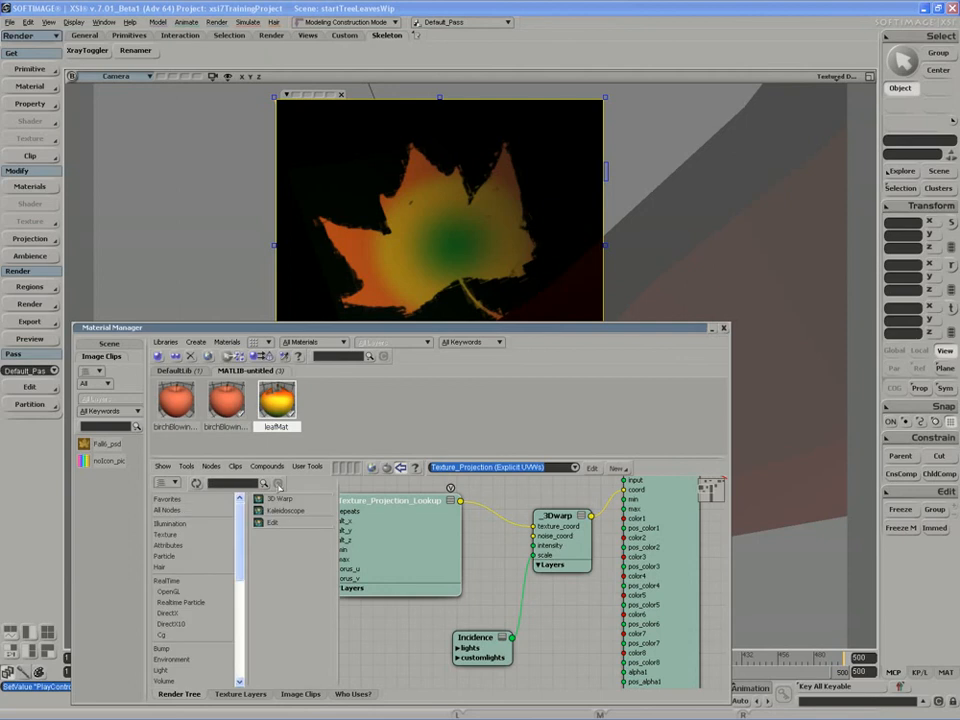
{"action": "left_click_drag", "start_coordinate": [242, 553], "coordinate": [248, 652]}
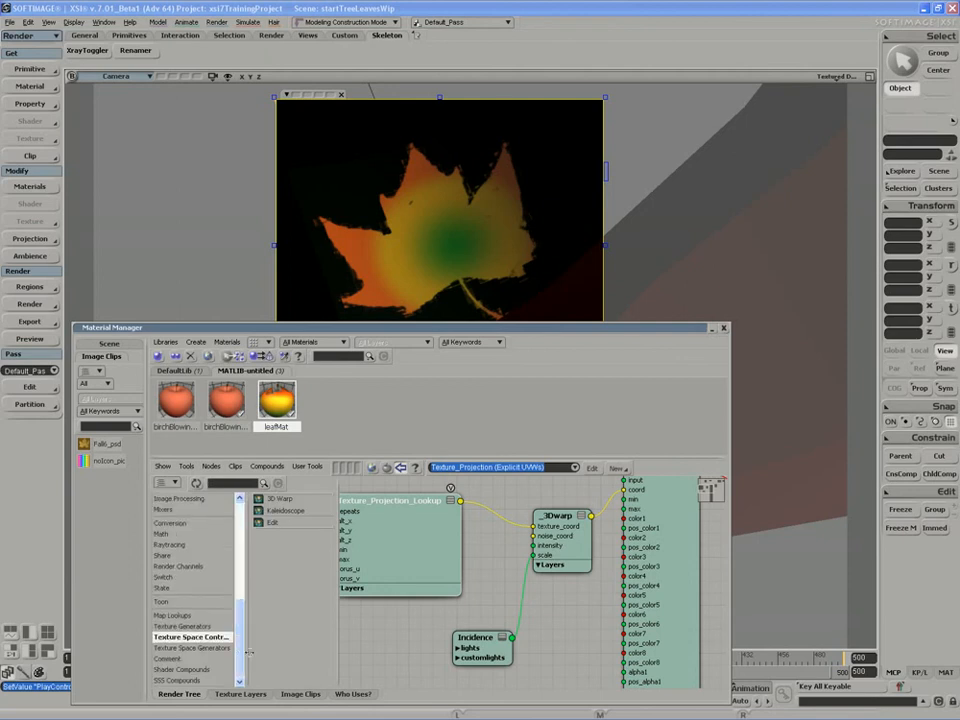
{"action": "left_click", "coordinate": [270, 511]}
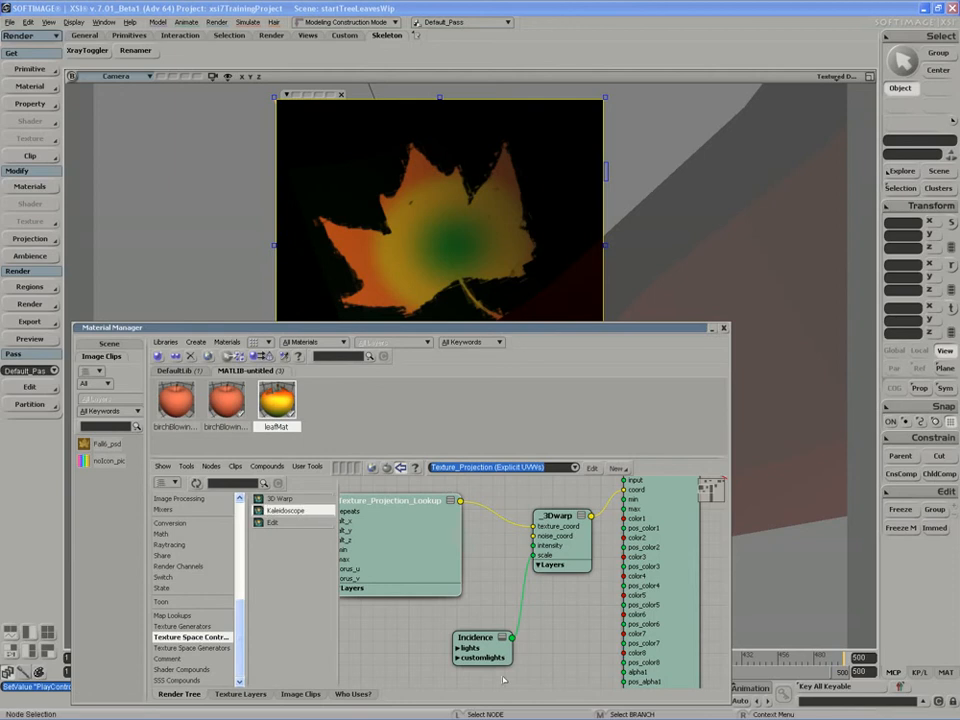
{"action": "left_click_drag", "start_coordinate": [486, 638], "coordinate": [511, 662]}
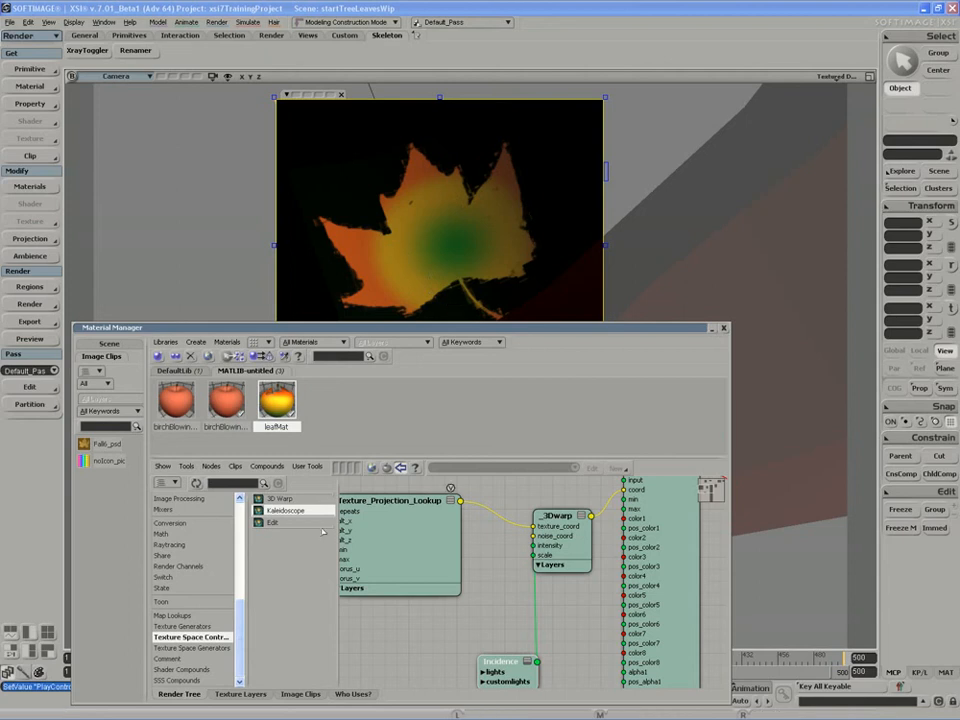
{"action": "left_click_drag", "start_coordinate": [268, 511], "coordinate": [453, 622]}
{"action": "double_click", "coordinate": [453, 620]}
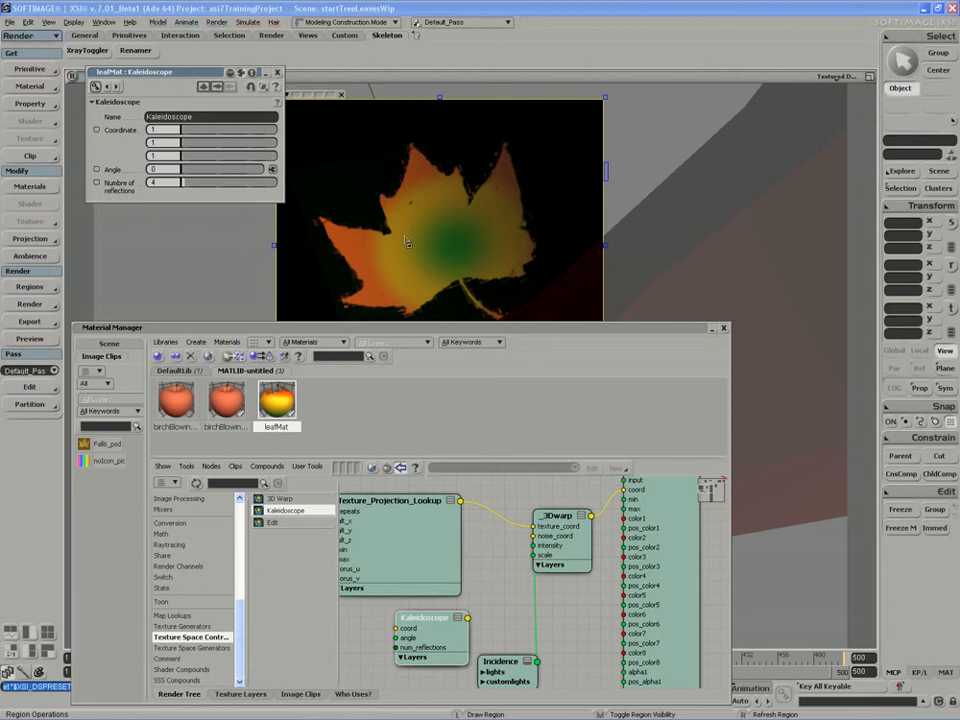
Step: Connect Texture_Projection_Lookup to the Kaleidoscope node's coord input and the Kaleidoscope output to _3Dwarp's noise_coord, arranging the nodes between them
{"action": "left_click_drag", "start_coordinate": [511, 588], "coordinate": [523, 587]}
{"action": "left_click_drag", "start_coordinate": [450, 568], "coordinate": [400, 568]}
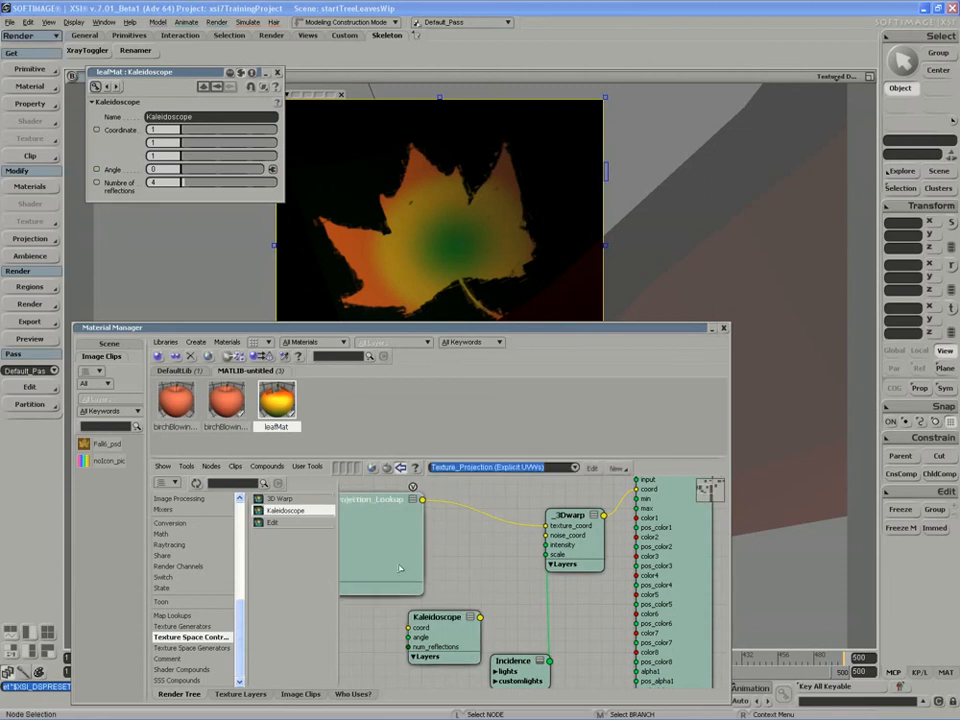
{"action": "left_click_drag", "start_coordinate": [445, 626], "coordinate": [483, 601]}
{"action": "left_click_drag", "start_coordinate": [483, 598], "coordinate": [489, 591]}
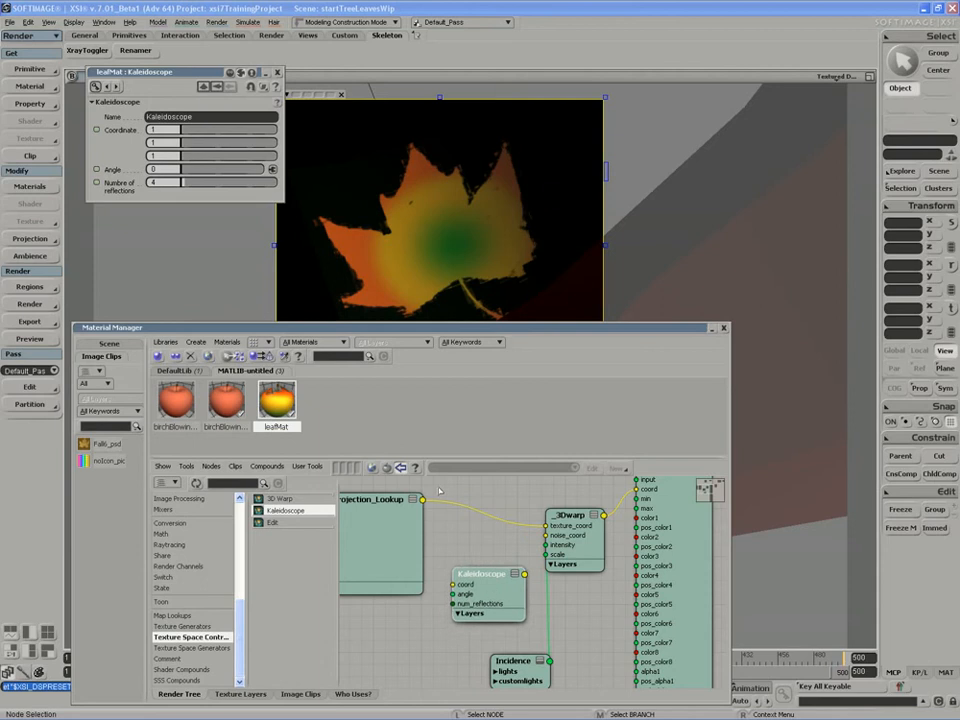
{"action": "left_click_drag", "start_coordinate": [422, 501], "coordinate": [437, 569]}
{"action": "key", "text": "s"}
{"action": "left_click_drag", "start_coordinate": [589, 578], "coordinate": [585, 578]}
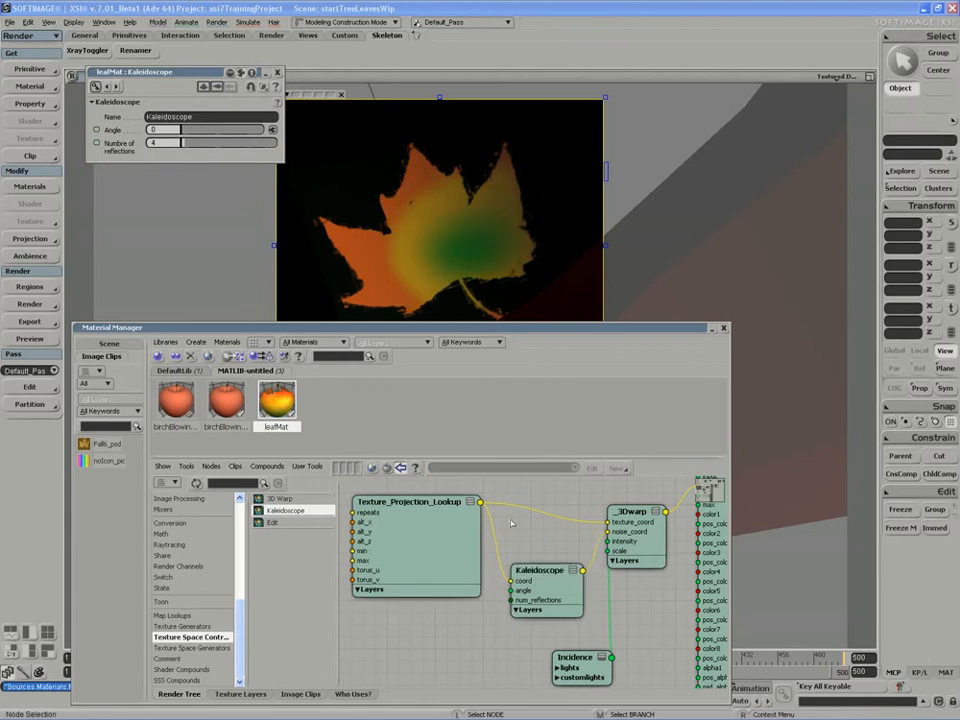
{"action": "left_click_drag", "start_coordinate": [550, 596], "coordinate": [545, 575]}
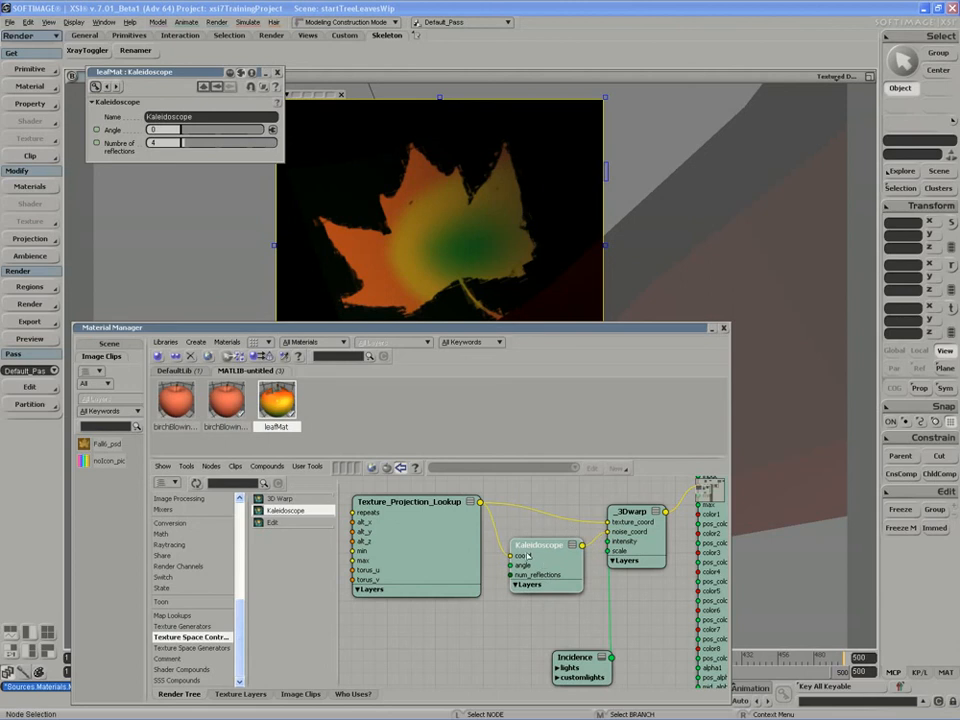
Step: Set the Kaleidoscope node's angle to 0.577 and its number of reflections to 41
{"action": "left_click_drag", "start_coordinate": [157, 67], "coordinate": [142, 104]}
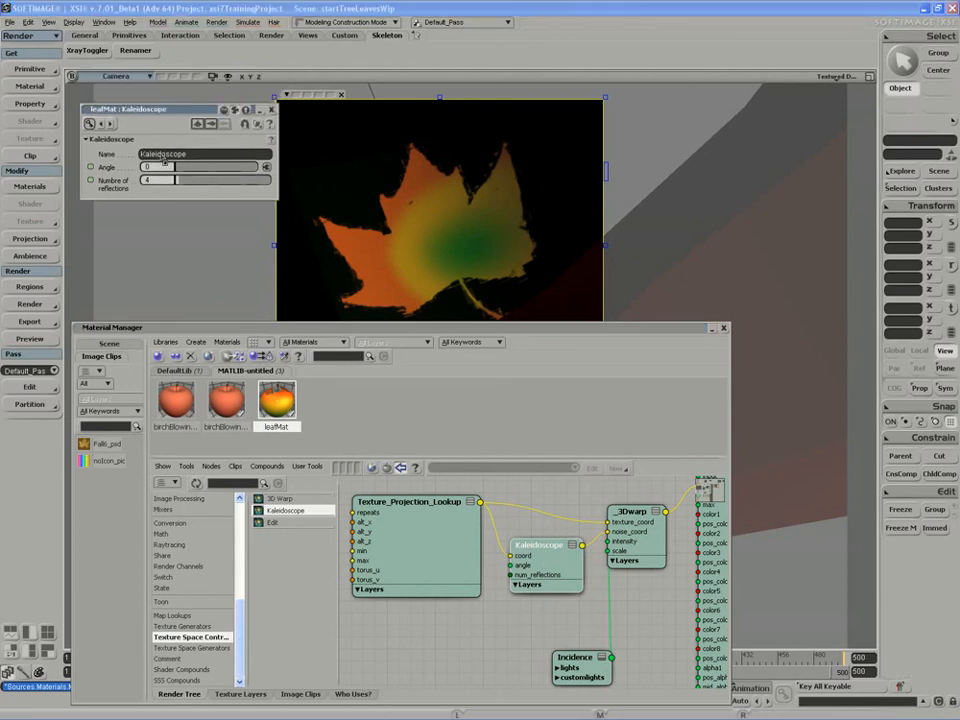
{"action": "left_click_drag", "start_coordinate": [367, 334], "coordinate": [367, 366]}
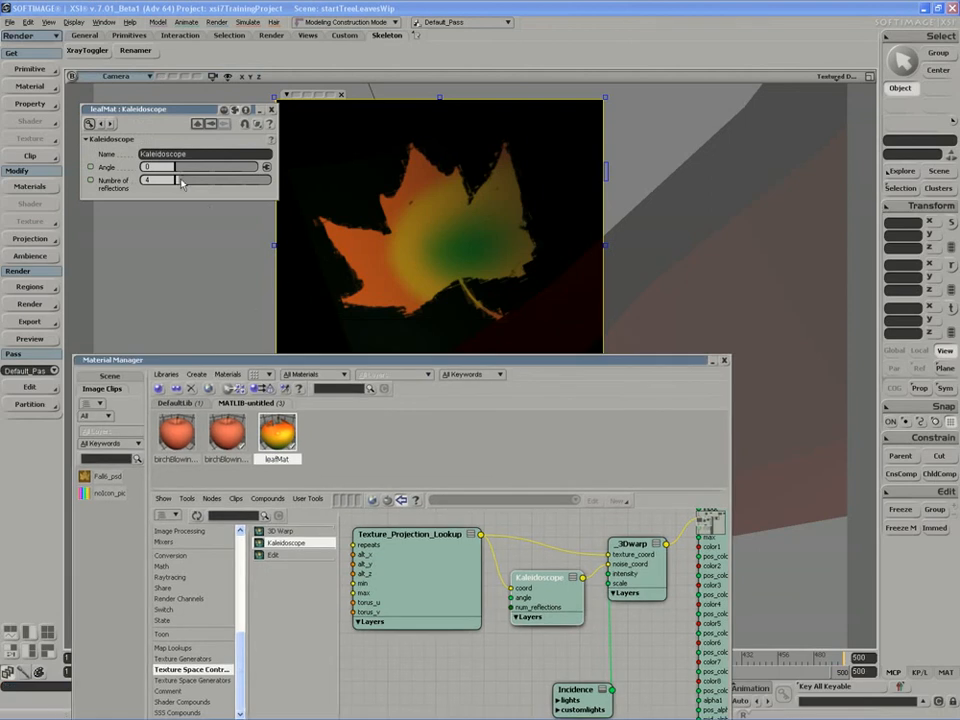
{"action": "left_click_drag", "start_coordinate": [180, 166], "coordinate": [222, 168]}
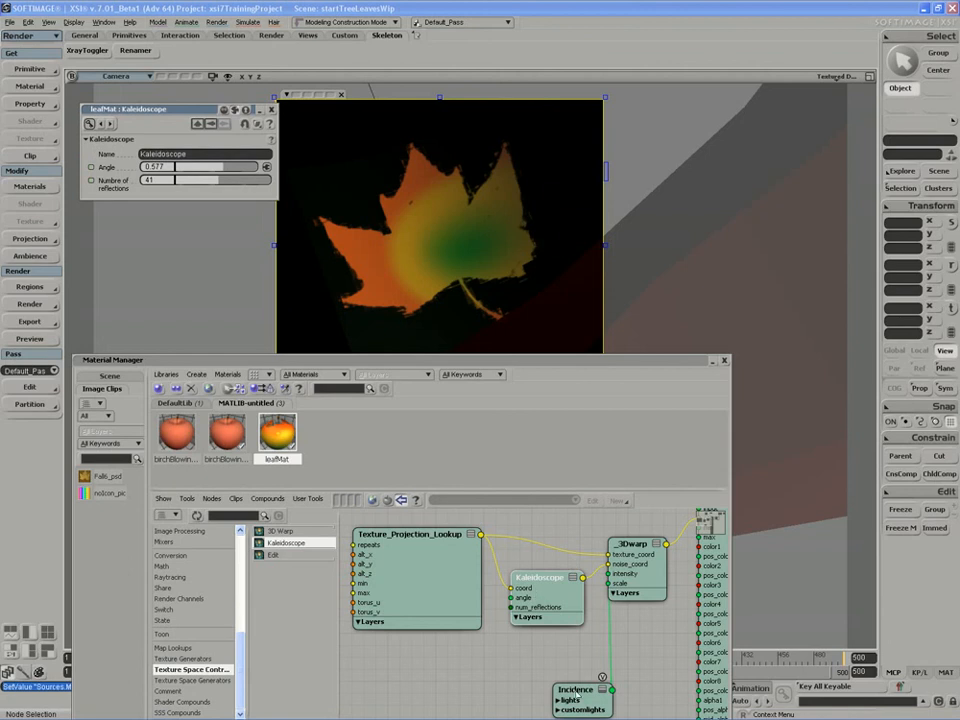
Step: Invert the Incidence node and set its bias to 0.744 and gain to 0.936
{"action": "left_click", "coordinate": [580, 690]}
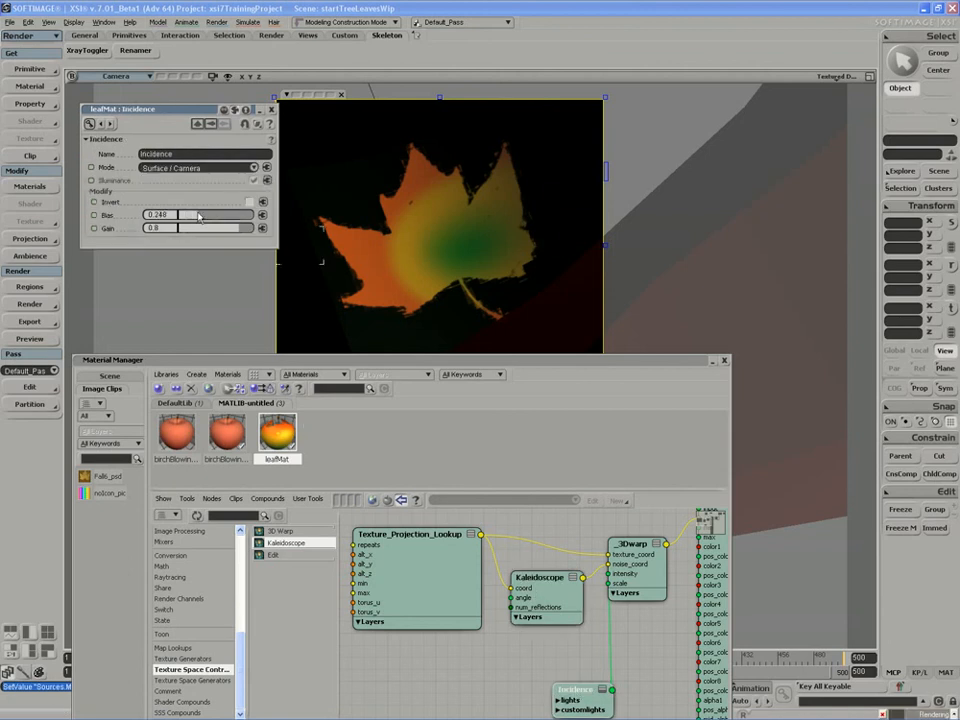
{"action": "left_click_drag", "start_coordinate": [228, 233], "coordinate": [192, 216]}
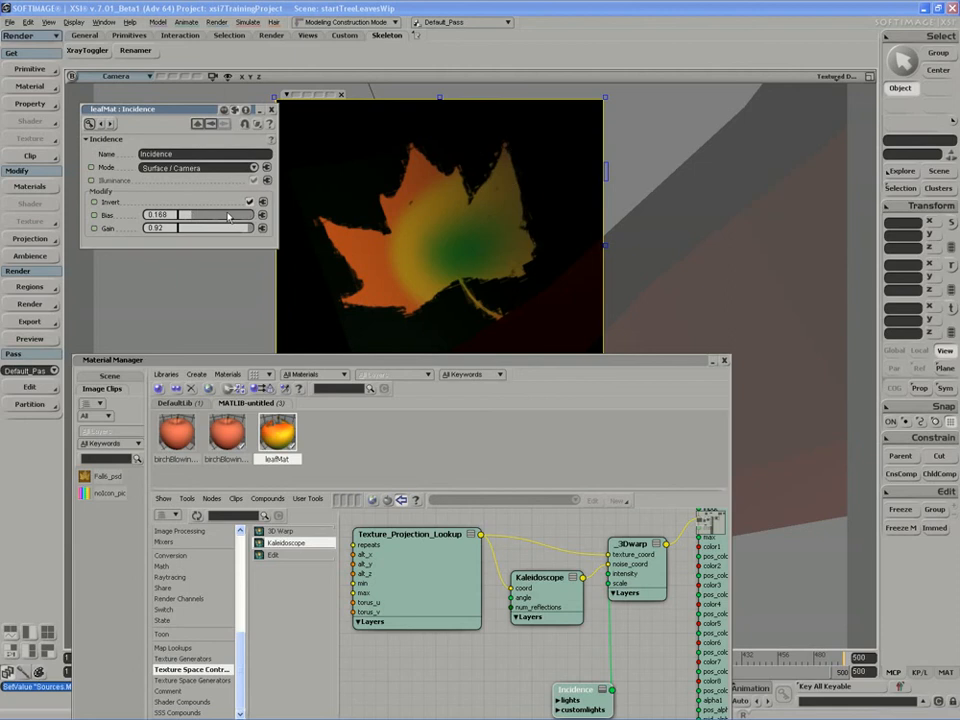
{"action": "left_click", "coordinate": [233, 220]}
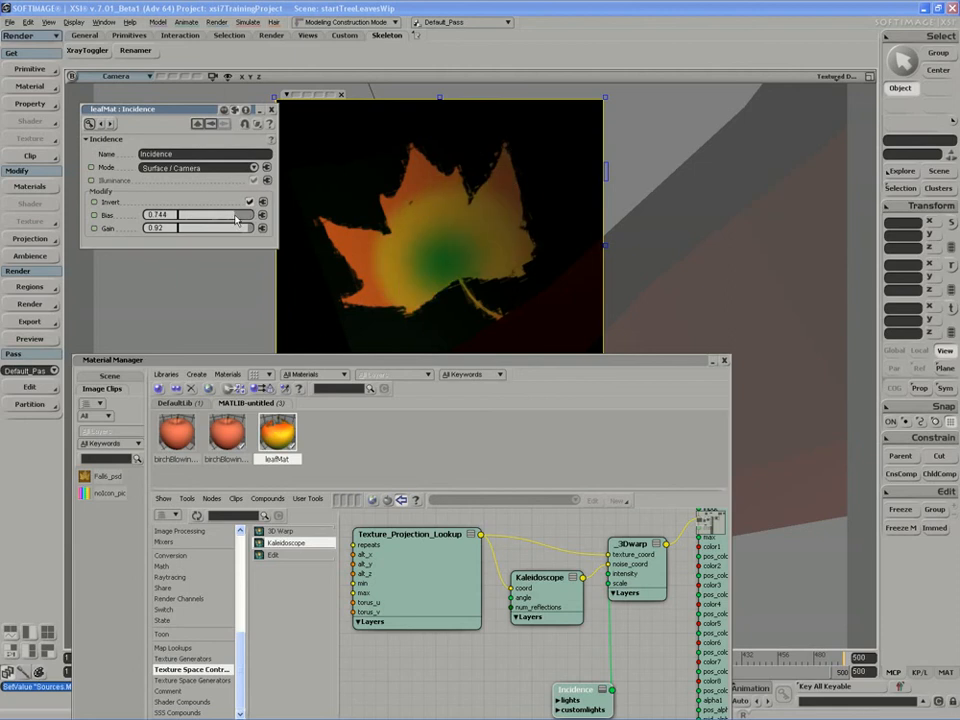
{"action": "left_click", "coordinate": [249, 229]}
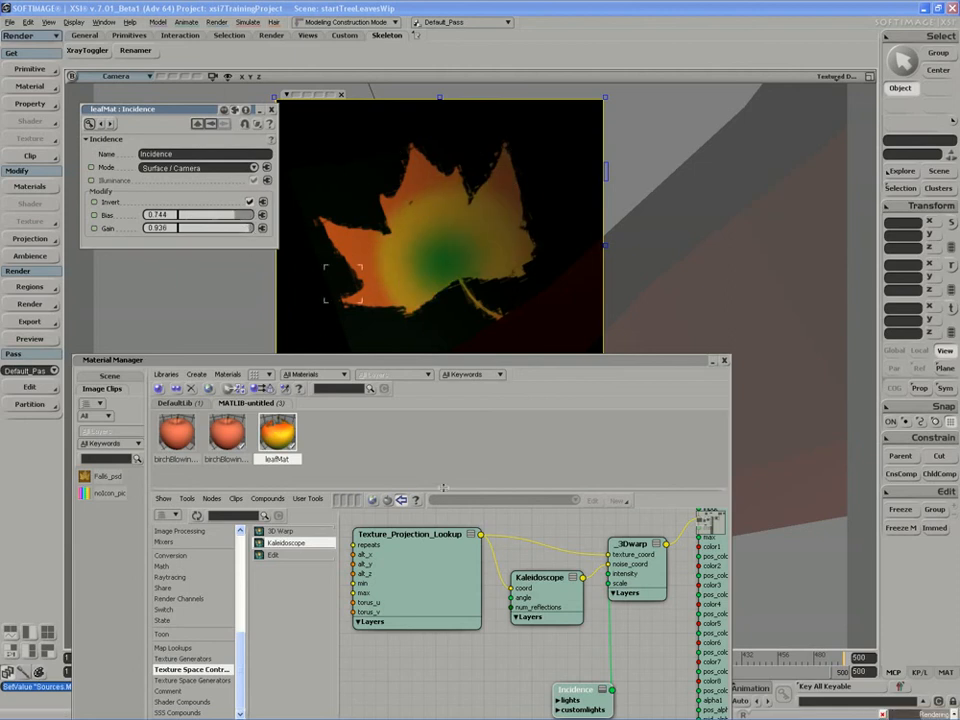
Step: Move the Incidence node in front of the Kaleidoscope node and connect its output to the Kaleidoscope angle input
{"action": "middle_click_drag", "start_coordinate": [507, 634], "coordinate": [490, 598]}
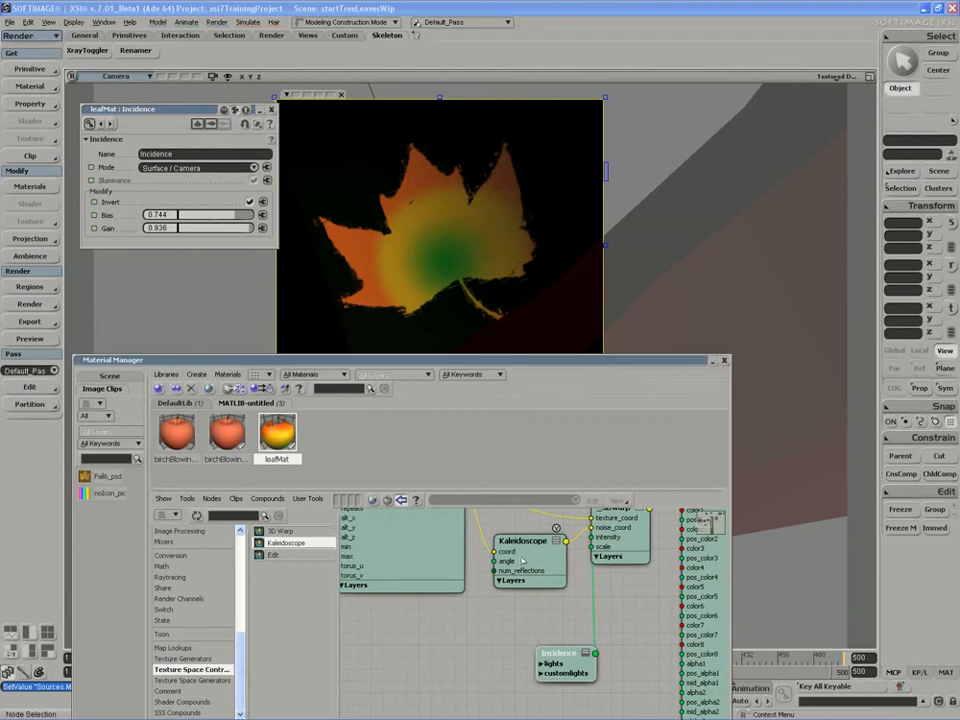
{"action": "left_click_drag", "start_coordinate": [521, 557], "coordinate": [532, 589]}
{"action": "left_click_drag", "start_coordinate": [568, 660], "coordinate": [412, 632]}
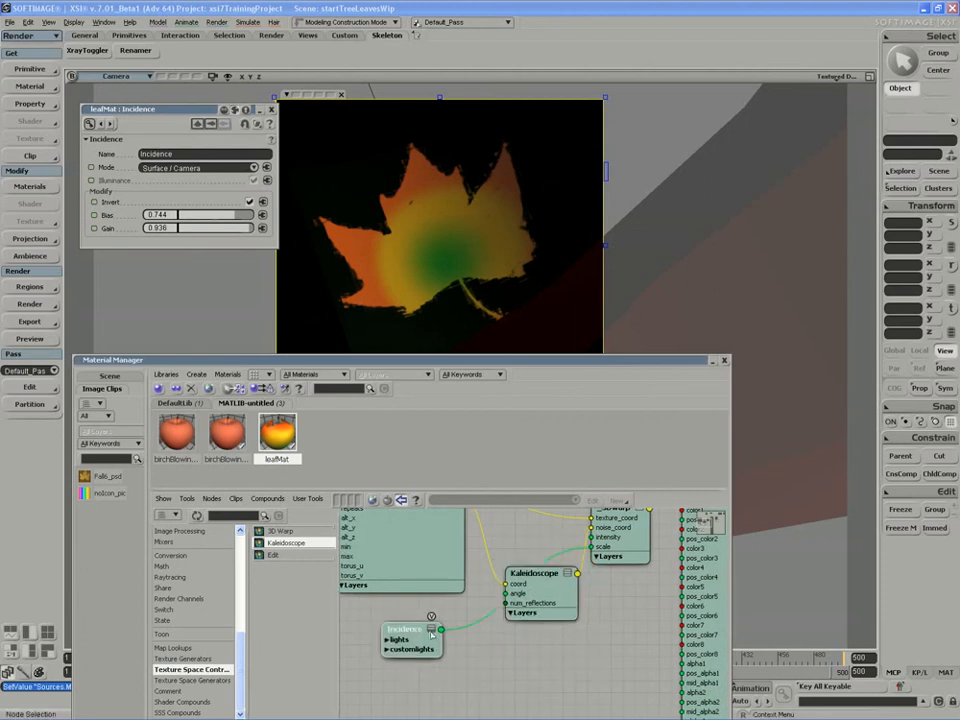
{"action": "left_click_drag", "start_coordinate": [520, 591], "coordinate": [517, 594]}
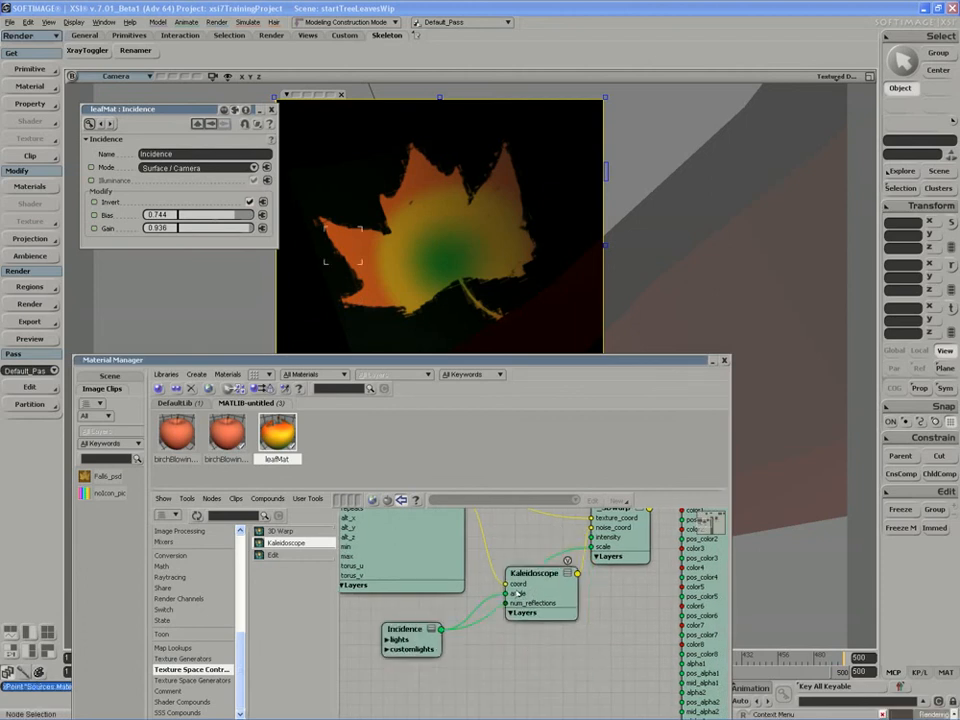
Step: Tidy the node layout and set the Kaleidoscope node's number of reflections to 72
{"action": "left_click_drag", "start_coordinate": [384, 540], "coordinate": [401, 559]}
{"action": "middle_click_drag", "start_coordinate": [428, 580], "coordinate": [459, 600]}
{"action": "left_click_drag", "start_coordinate": [580, 611], "coordinate": [570, 624]}
{"action": "double_click", "coordinate": [571, 625]}
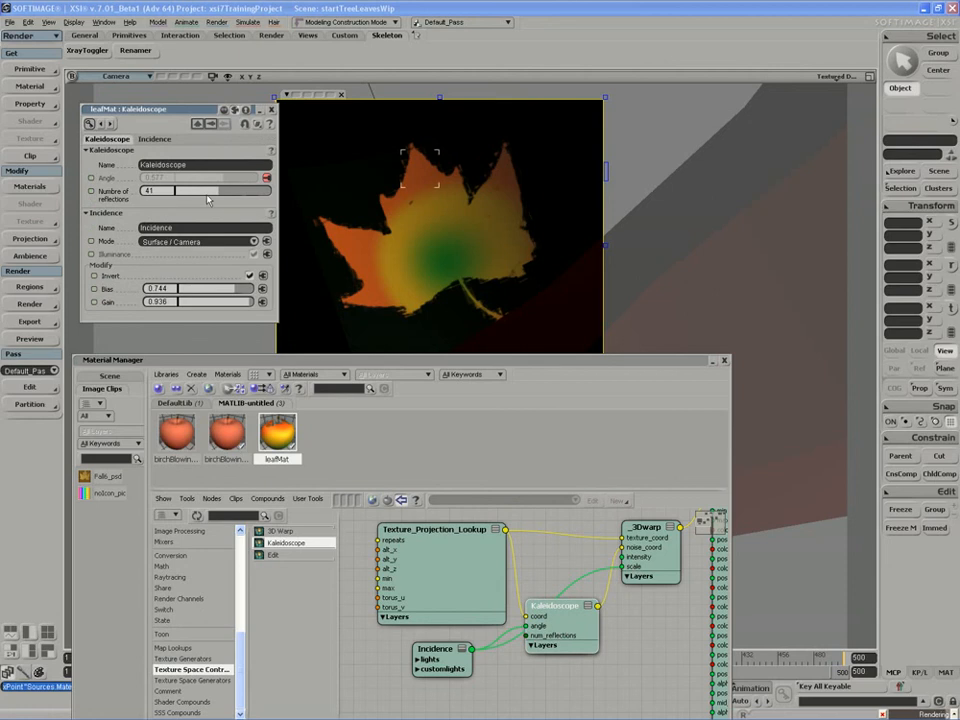
{"action": "left_click_drag", "start_coordinate": [212, 193], "coordinate": [245, 193]}
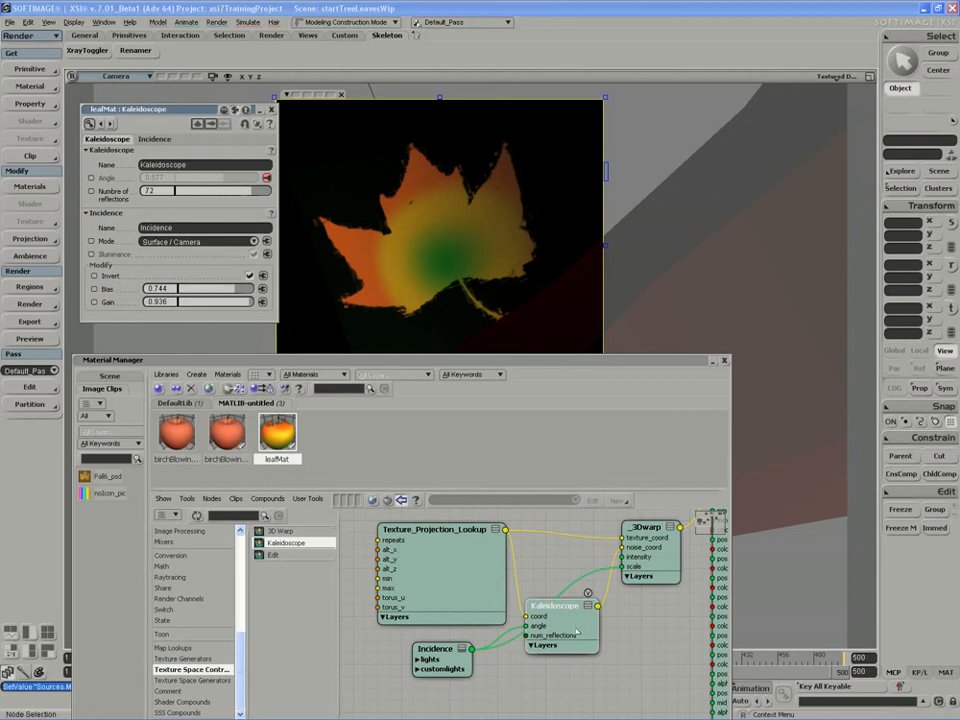
Step: Delete the connection from Incidence to the _3Dwarp node's scale input, and set that node's scale to 0.73
{"action": "left_click", "coordinate": [597, 574]}
{"action": "key", "text": "Delete"}
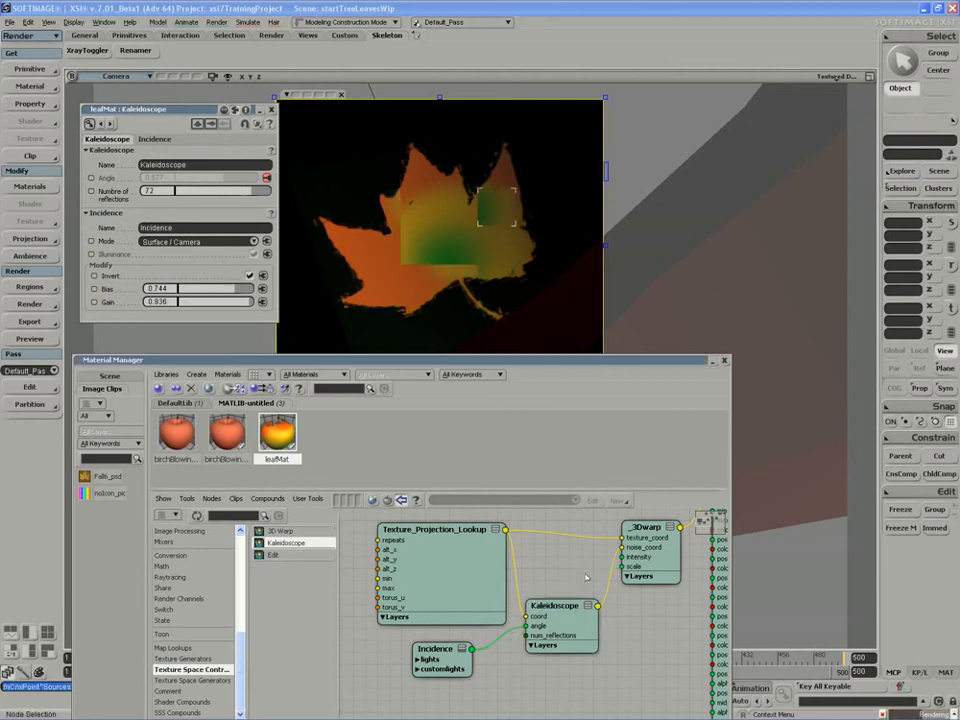
{"action": "double_click", "coordinate": [660, 567]}
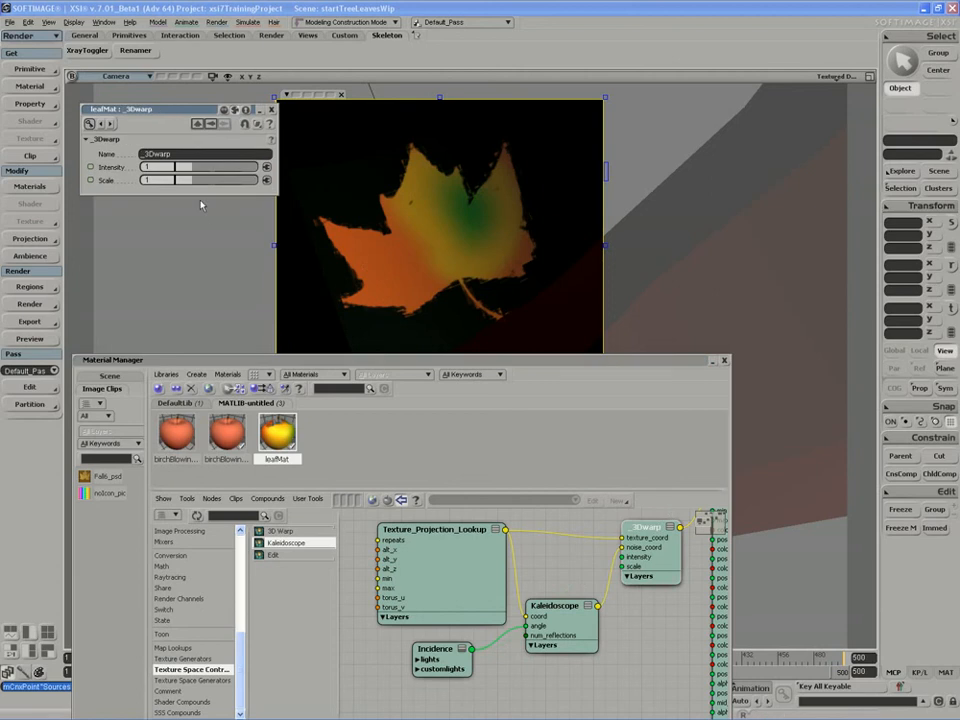
{"action": "left_click_drag", "start_coordinate": [189, 182], "coordinate": [186, 182]}
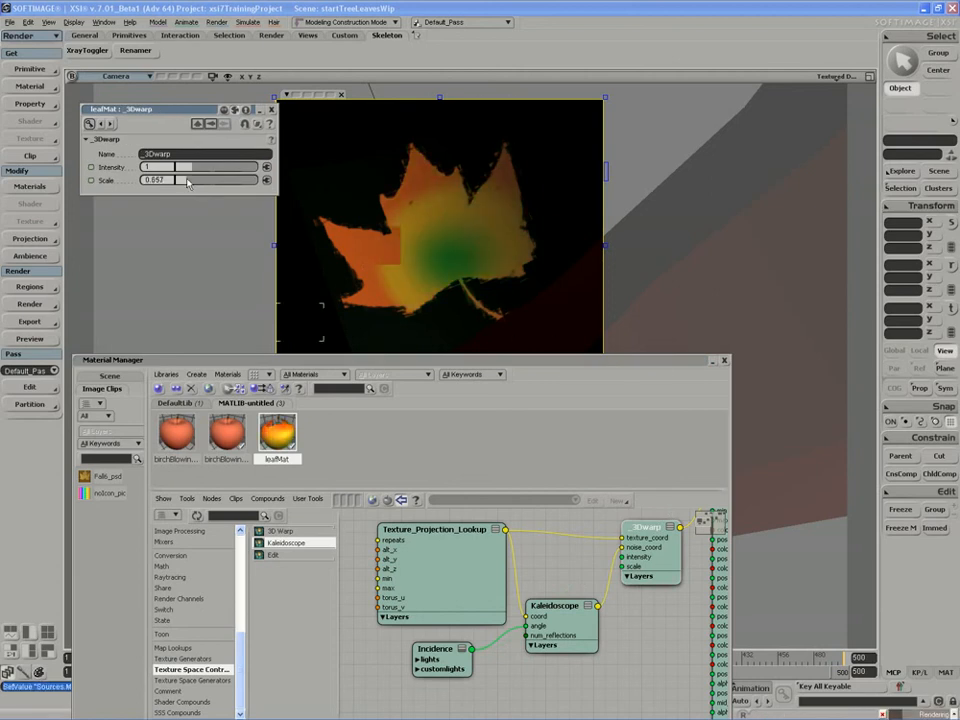
{"action": "left_click_drag", "start_coordinate": [181, 181], "coordinate": [187, 182]}
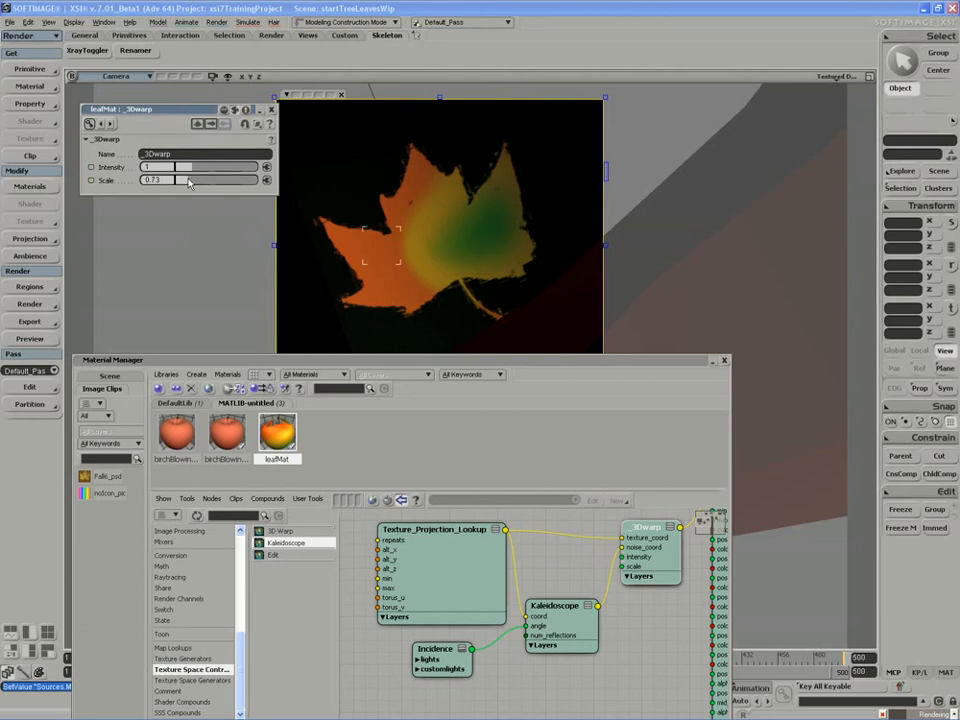